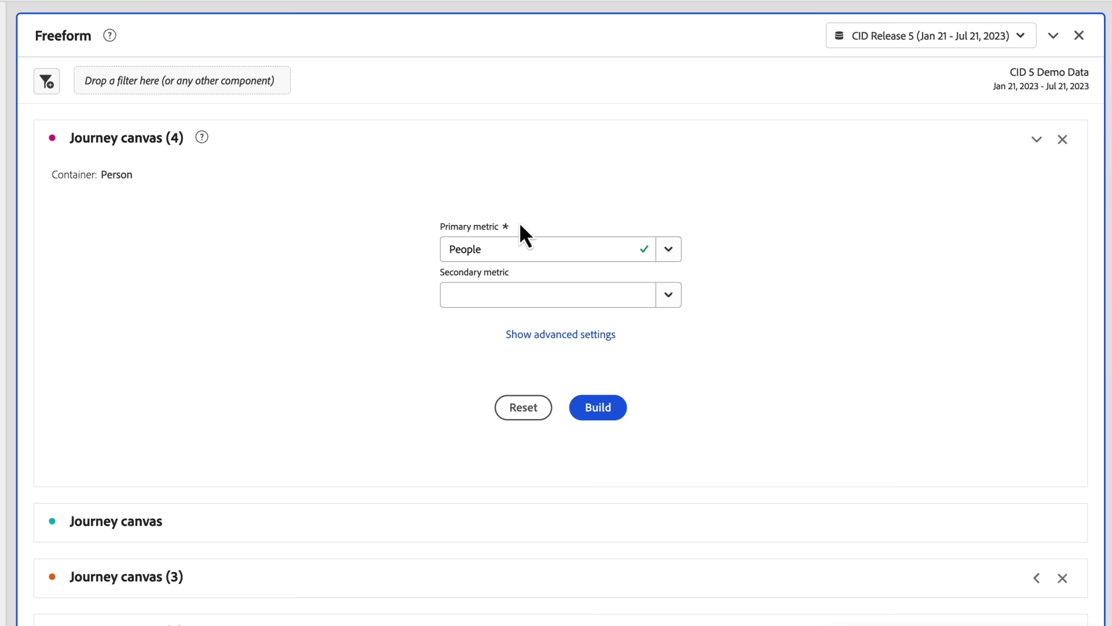
- Keep People as the primary metric, briefly showing then hiding the advanced container settings
click(668, 249)
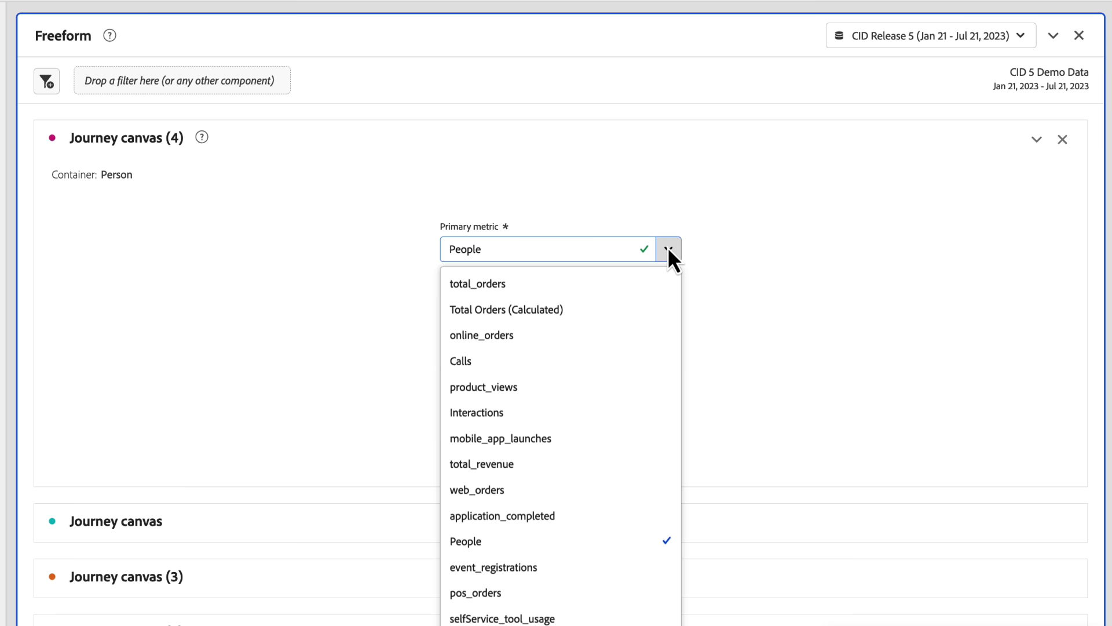
click(668, 249)
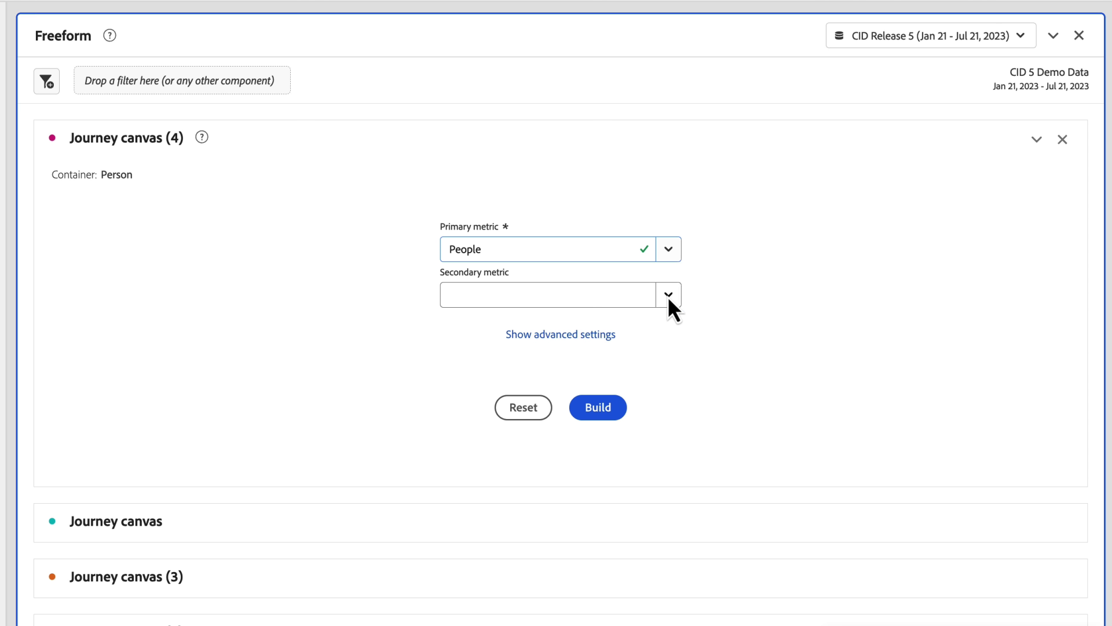
click(605, 335)
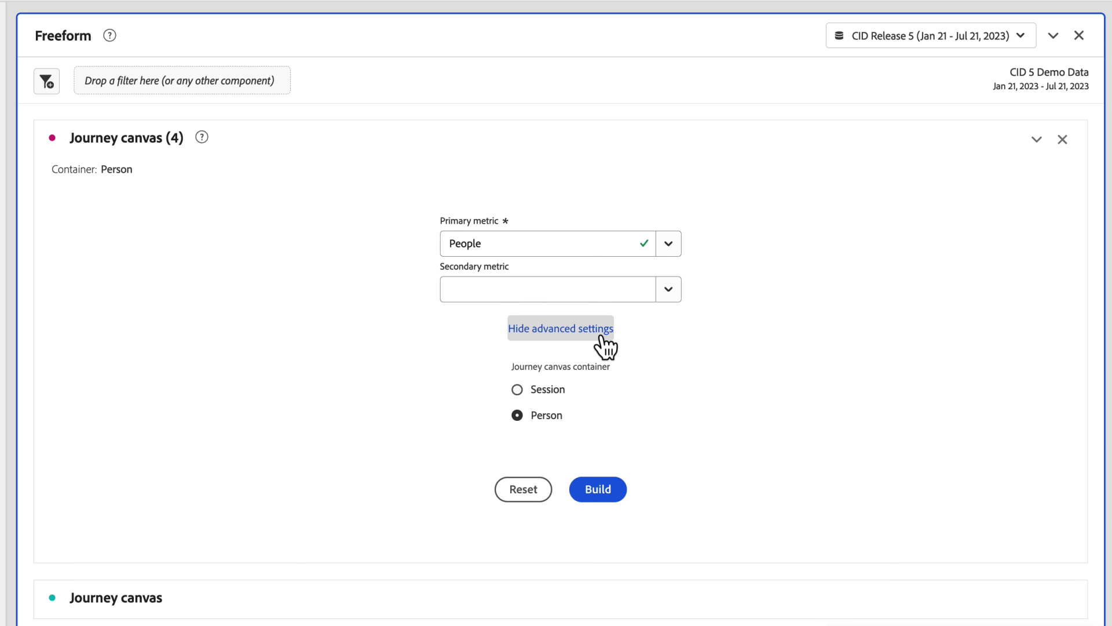
click(605, 347)
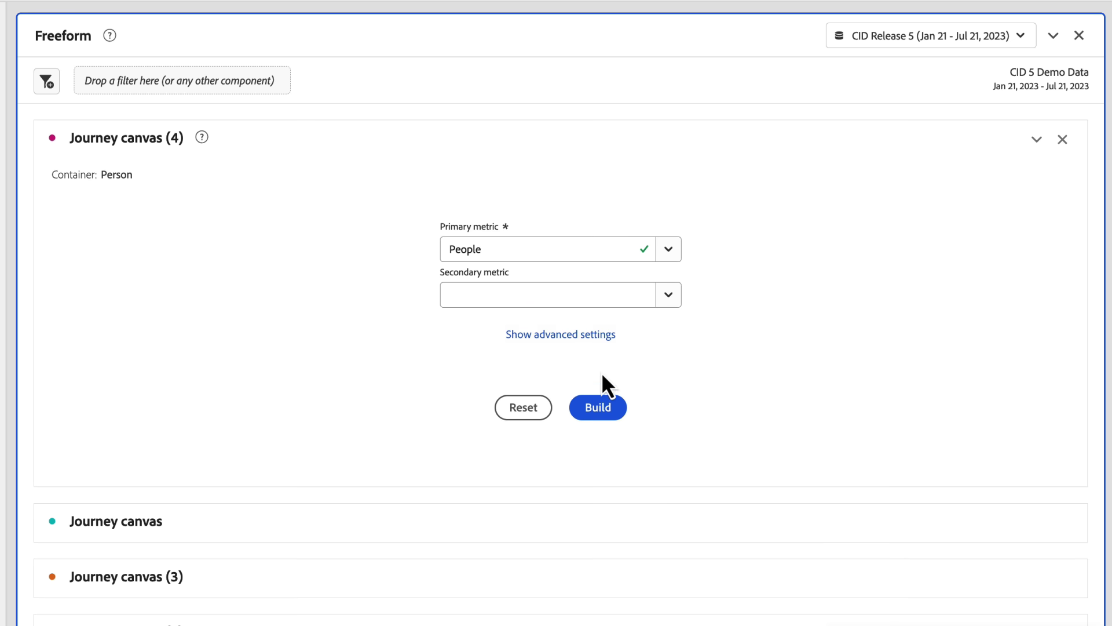
- Build the empty canvas and open the pageName dimension items from a component search
click(598, 407)
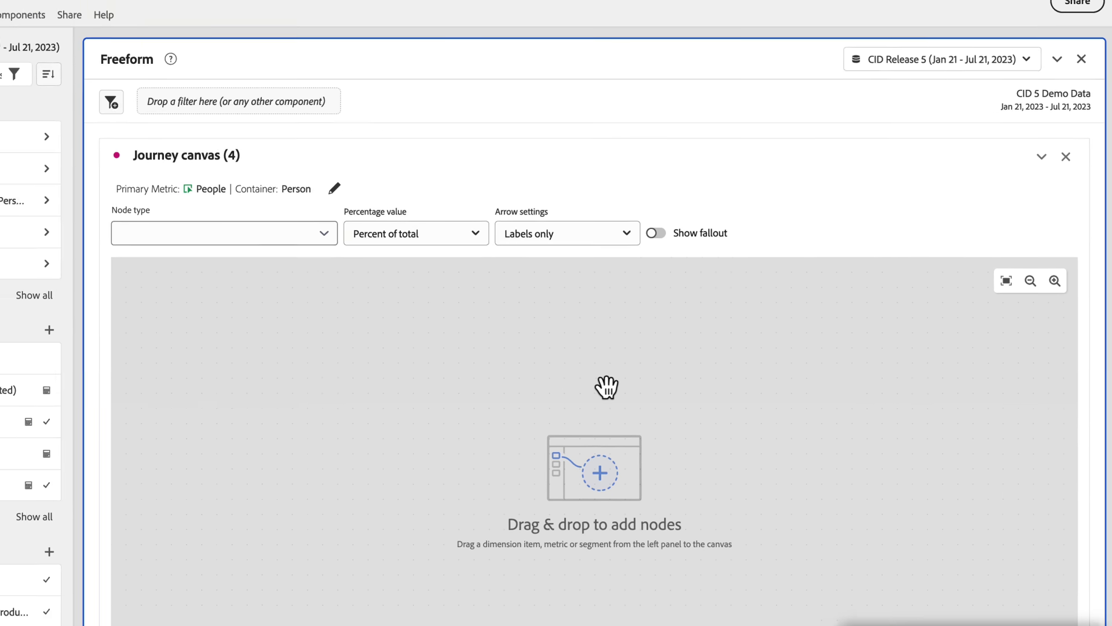
scroll(798, 242, down, 2)
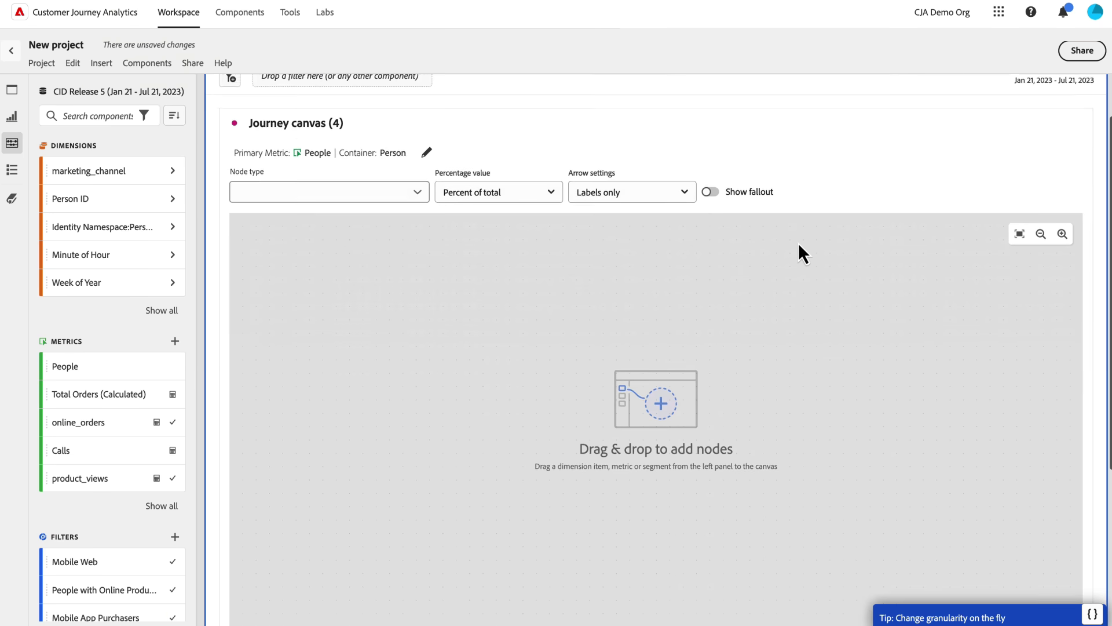
scroll(798, 242, down, 1)
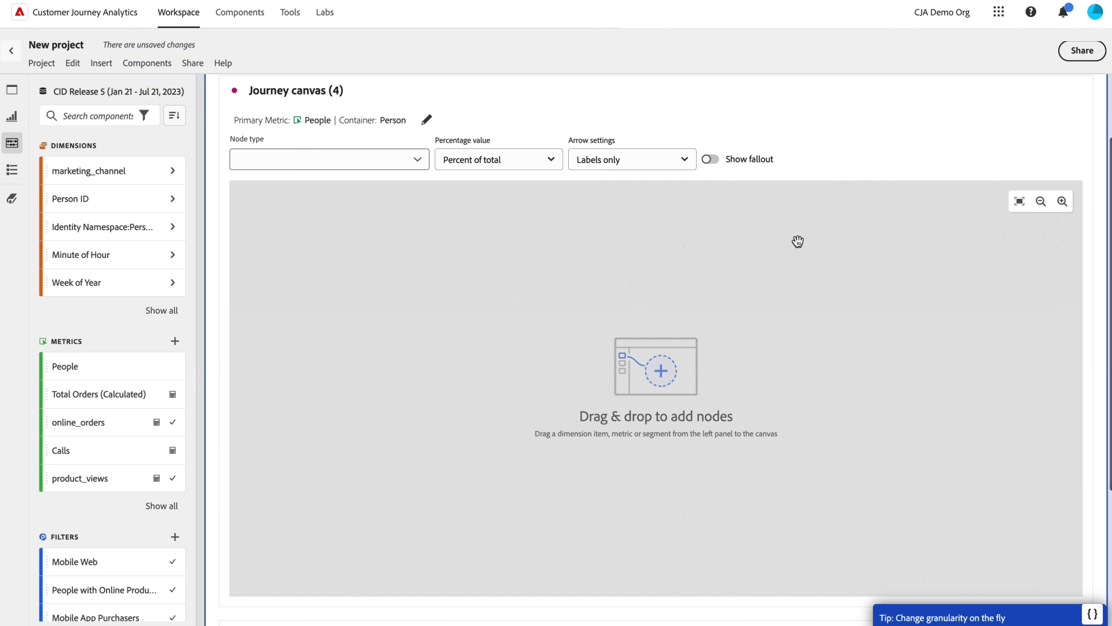
scroll(798, 241, down, 1)
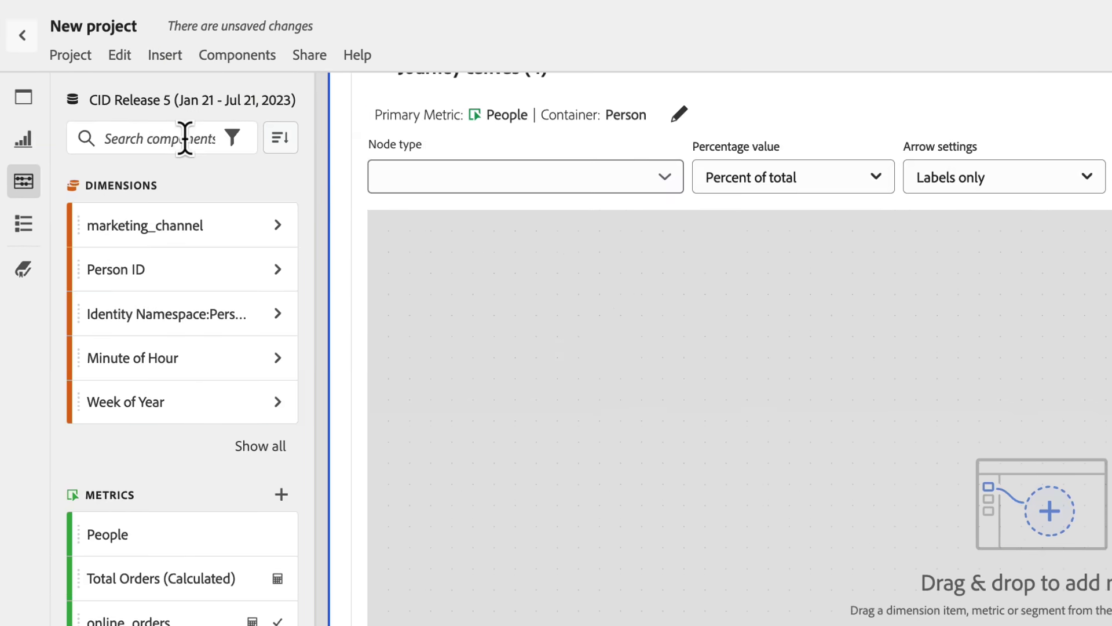
click(185, 138)
text(page)
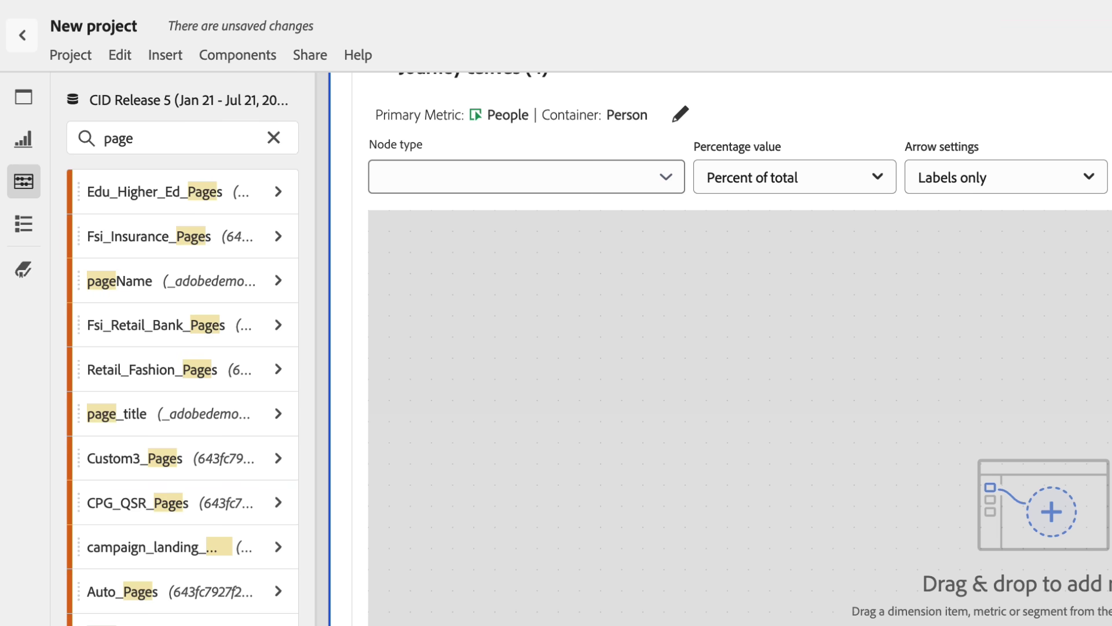
click(280, 282)
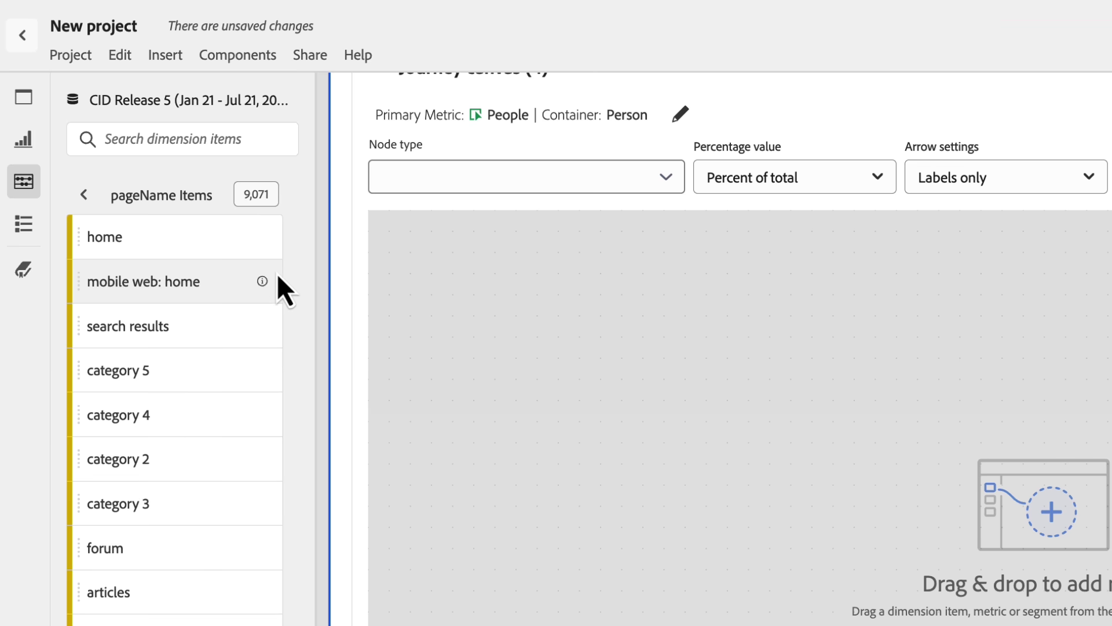
- Drag home, purchase: step 1 and purchase: step 2 onto the canvas, lined up left to right
drag(214, 235, 522, 380)
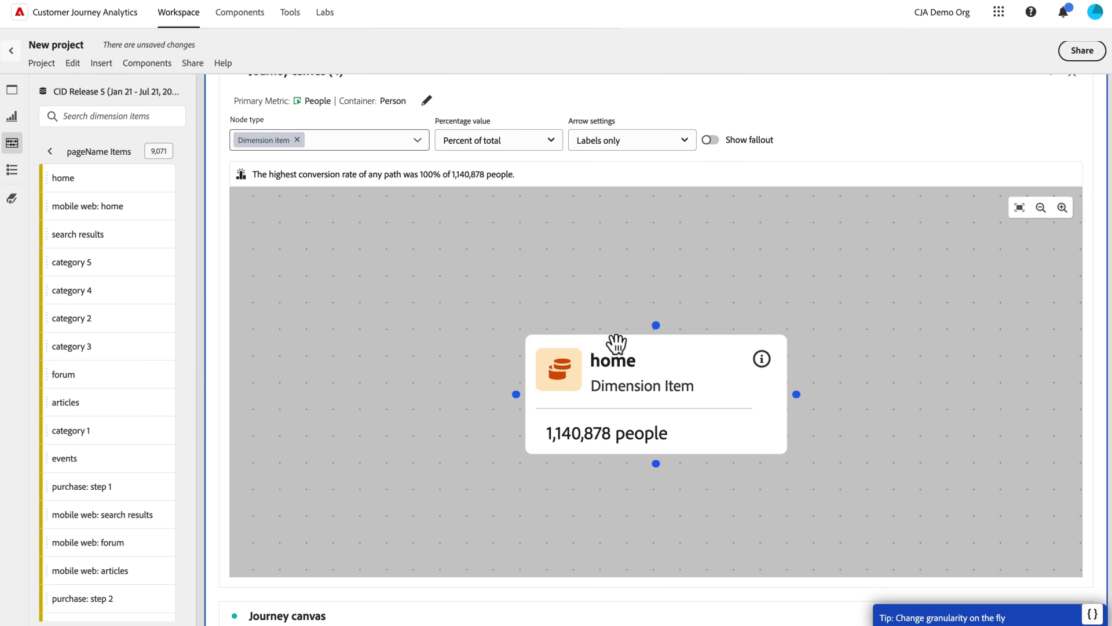
drag(730, 392, 541, 333)
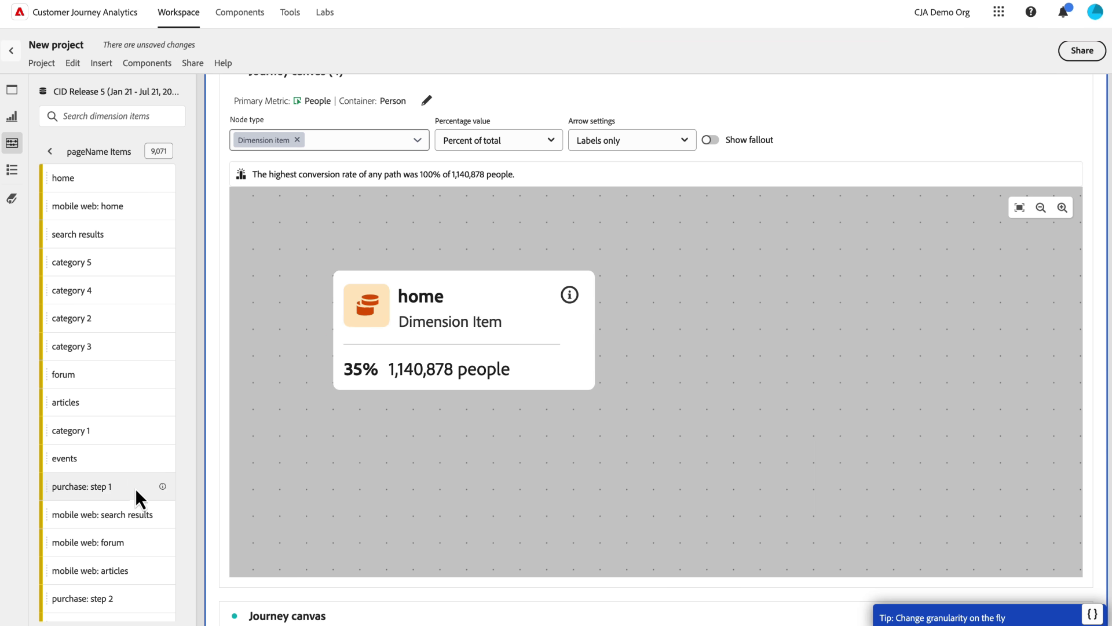
drag(135, 488, 779, 297)
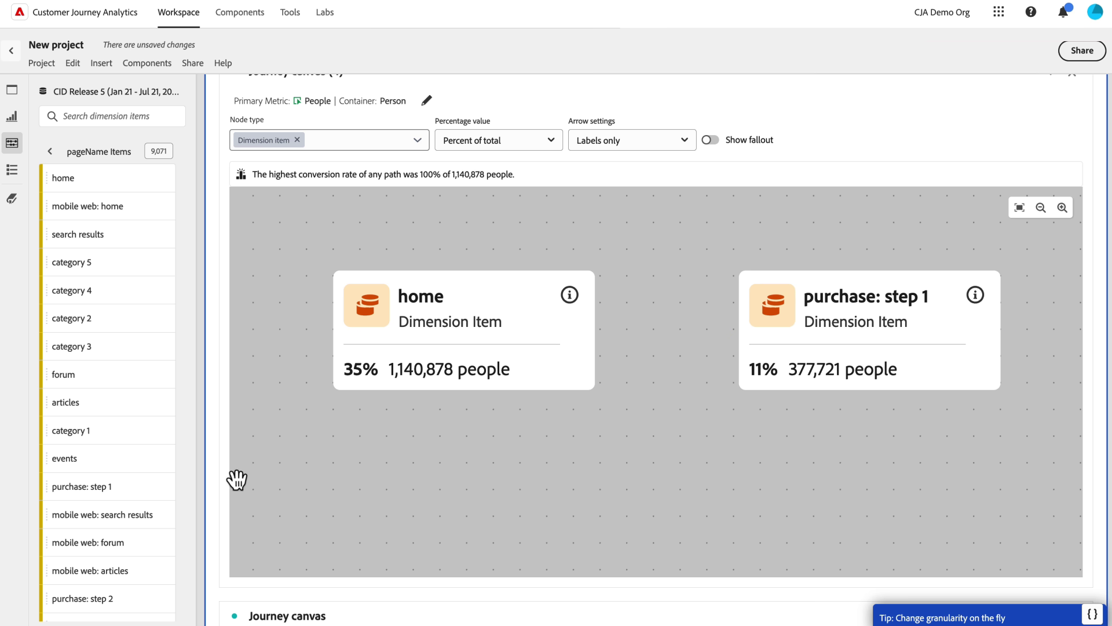
drag(129, 598, 608, 429)
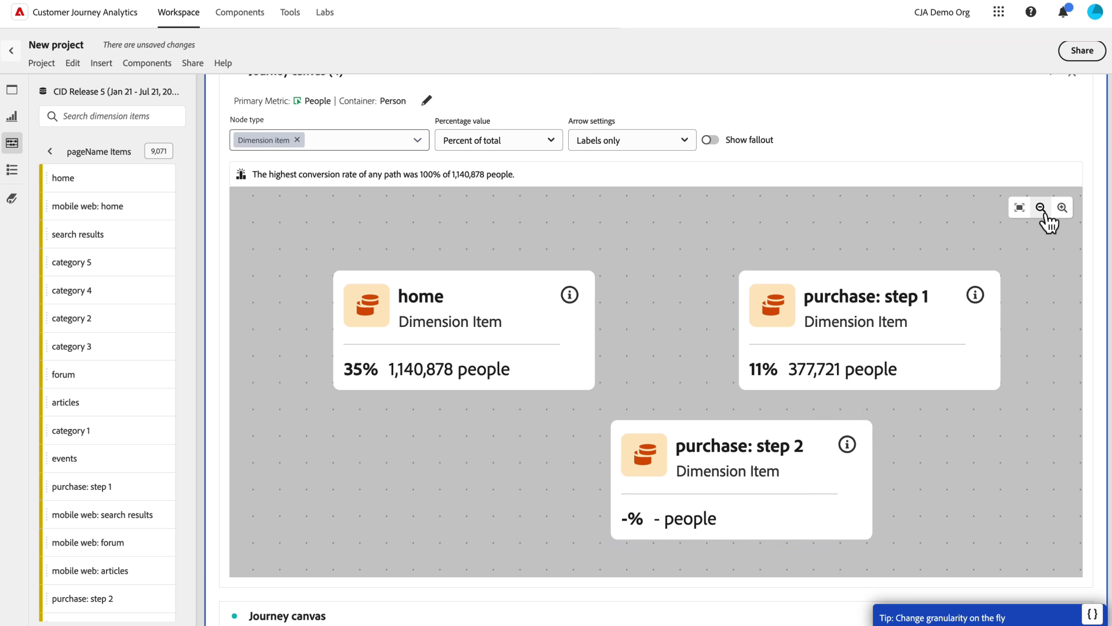
click(1041, 208)
scroll(887, 301, right, 3)
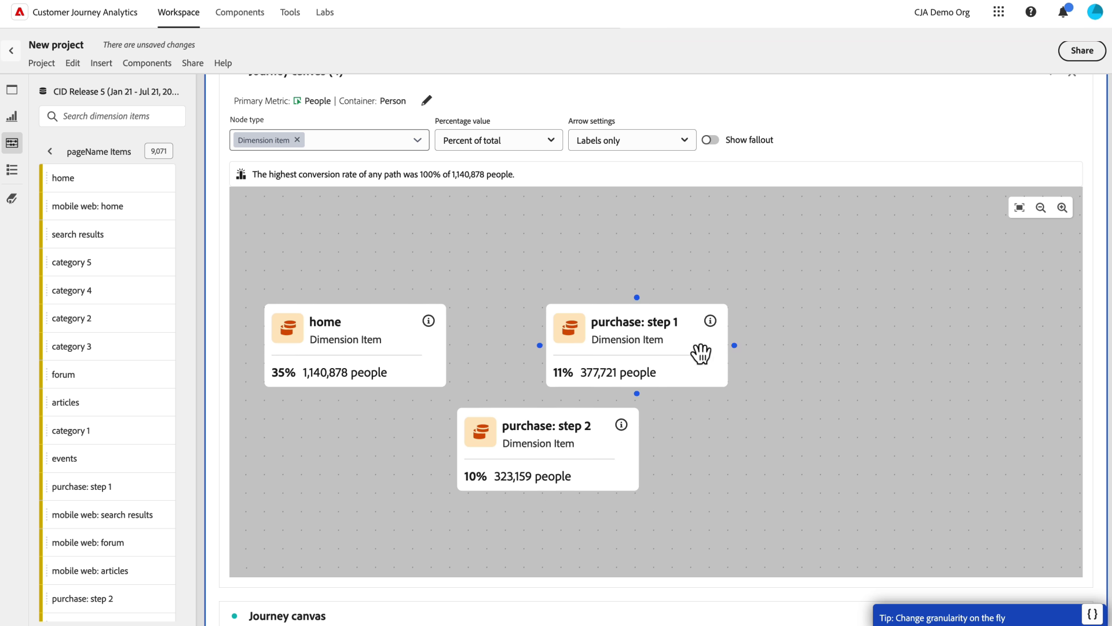
drag(625, 457, 936, 349)
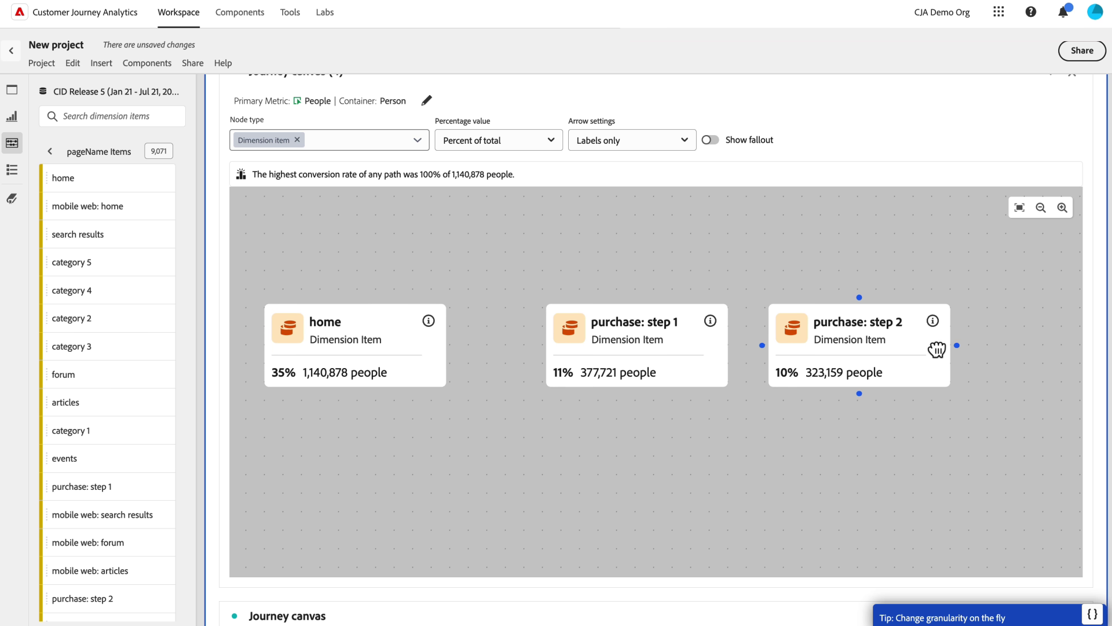
- Search the Metrics list for 'order' and drop total_orders right of purchase: step 2
click(484, 230)
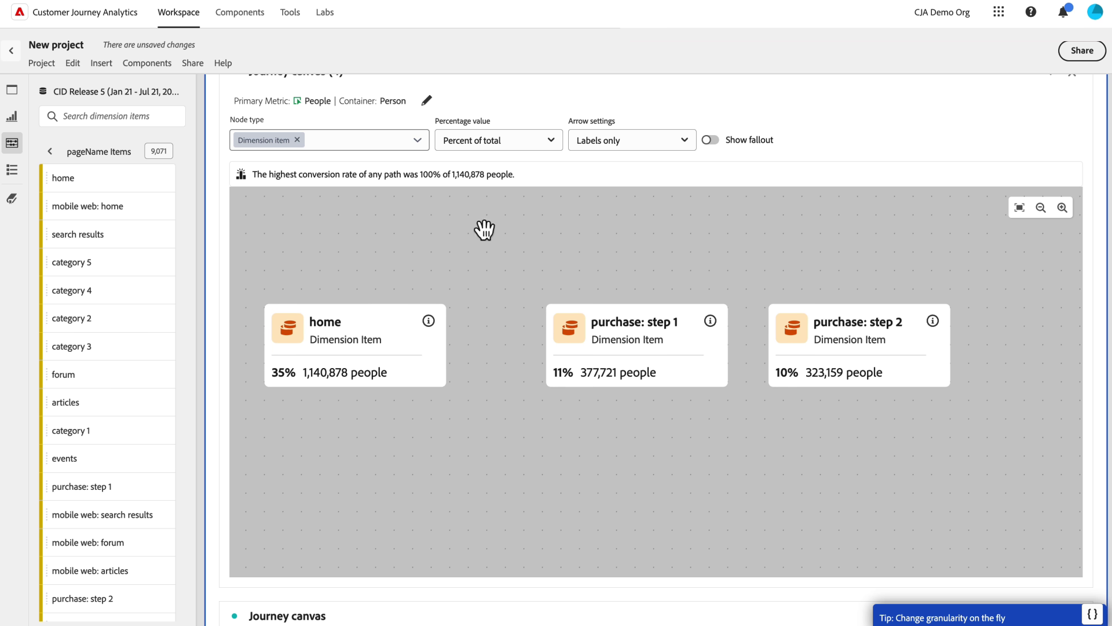
click(50, 151)
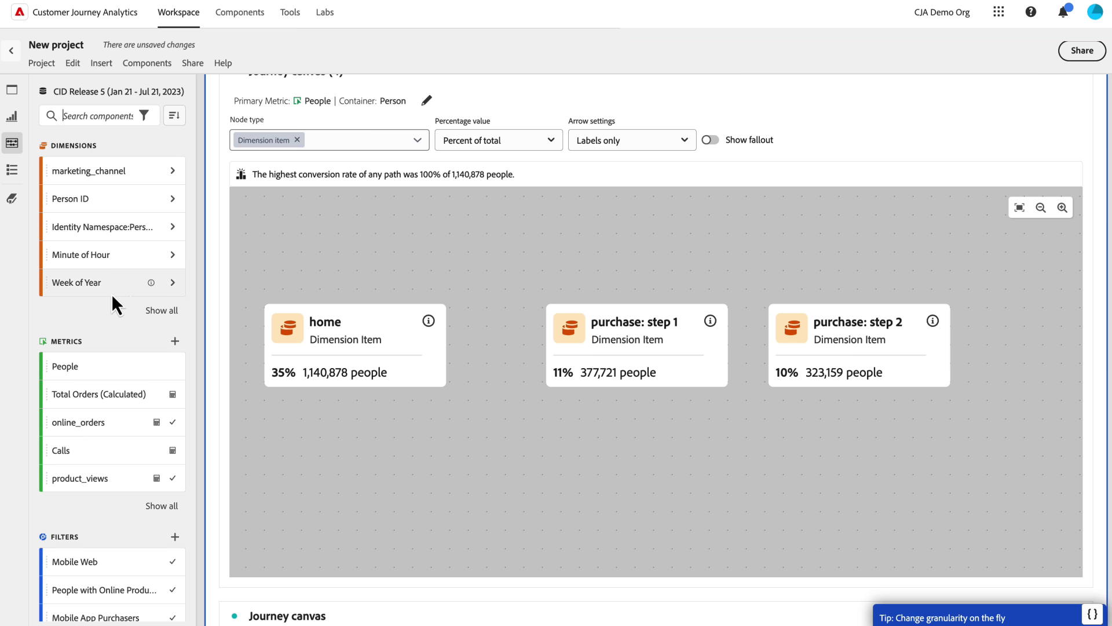
click(77, 343)
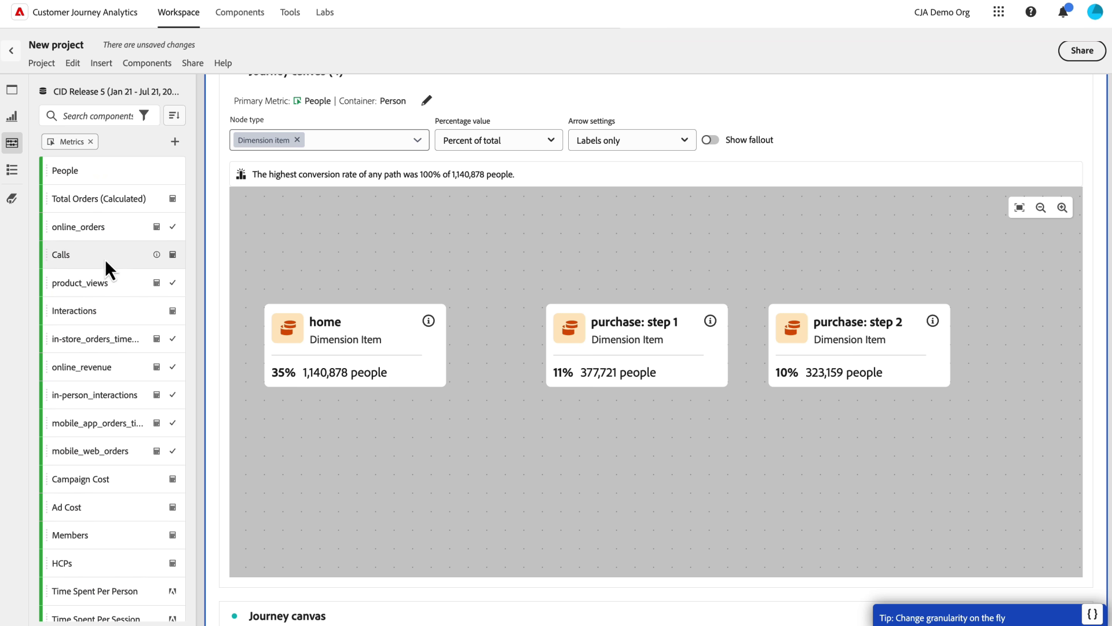
click(102, 116)
text(order)
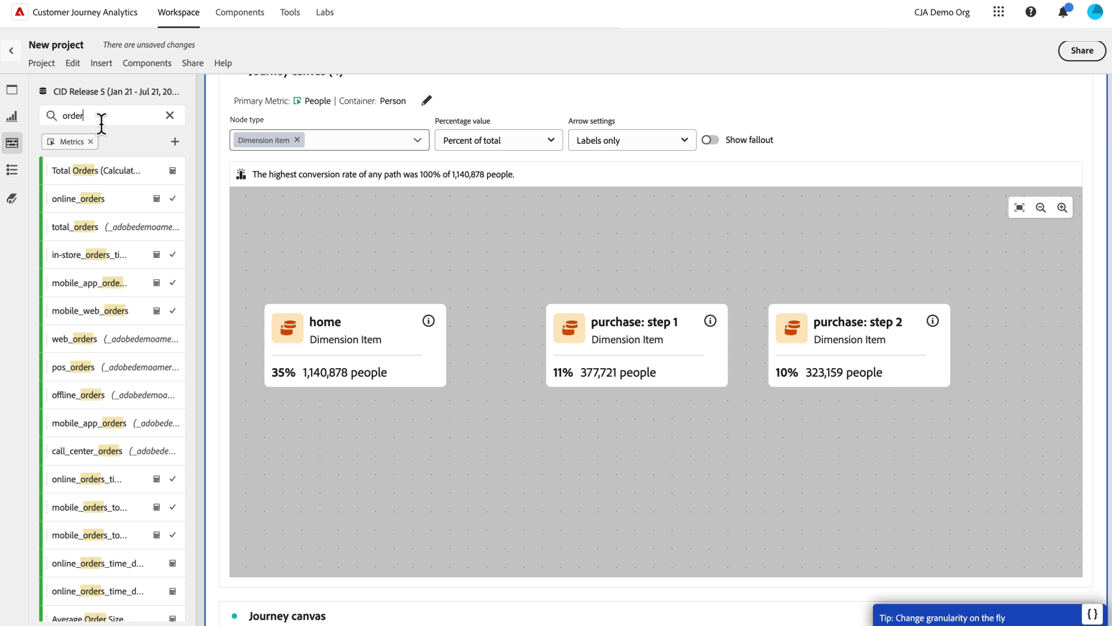
drag(108, 228, 524, 309)
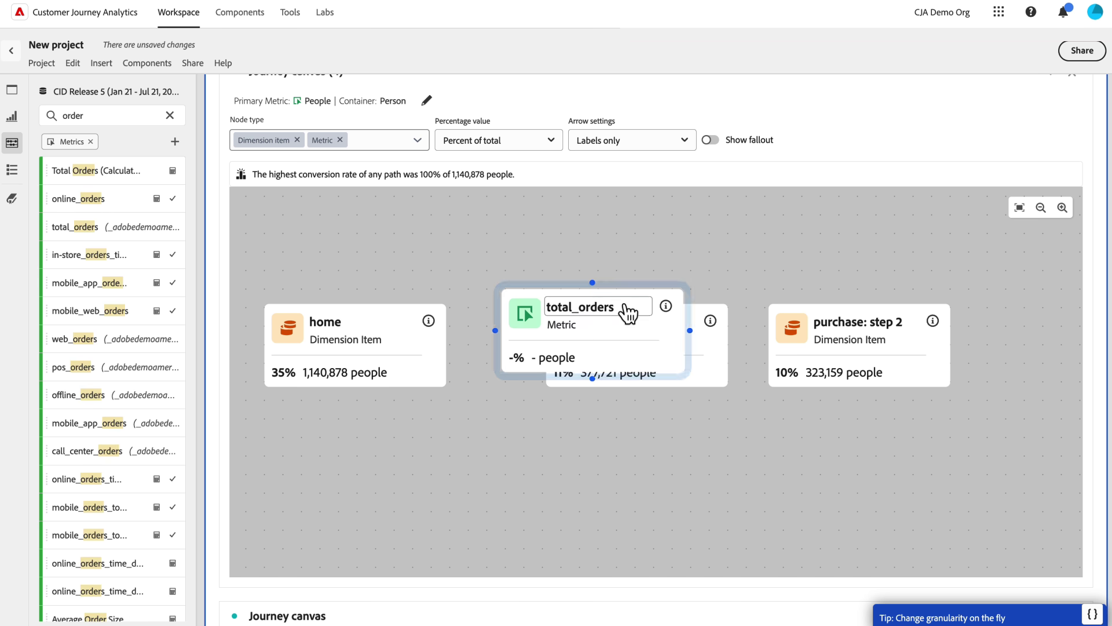
drag(645, 340, 844, 343)
drag(970, 293, 839, 282)
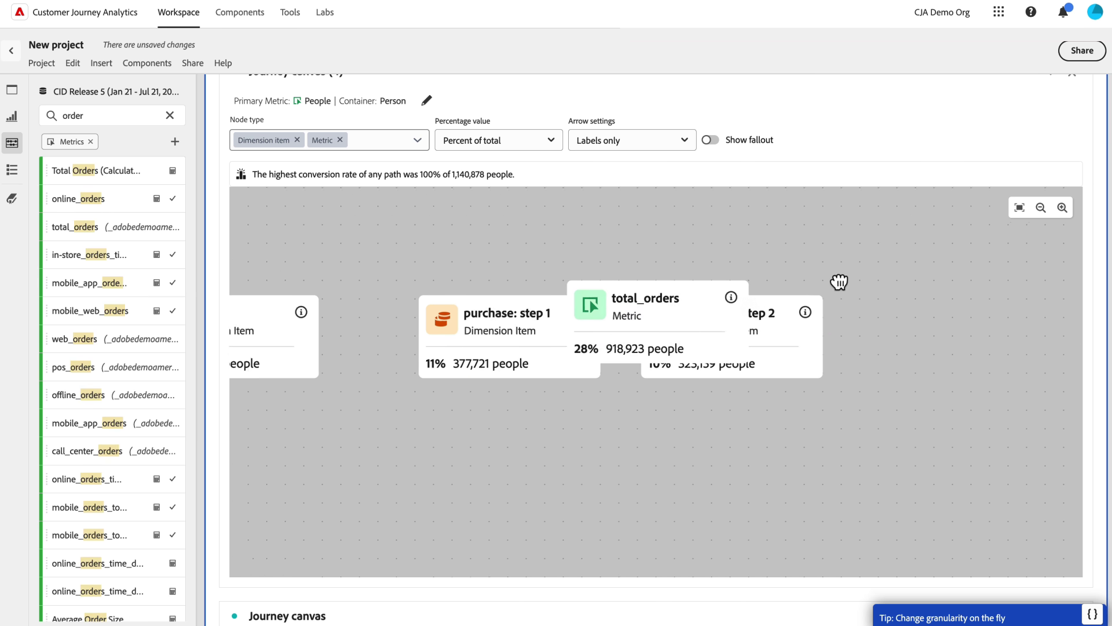
drag(730, 329, 1021, 344)
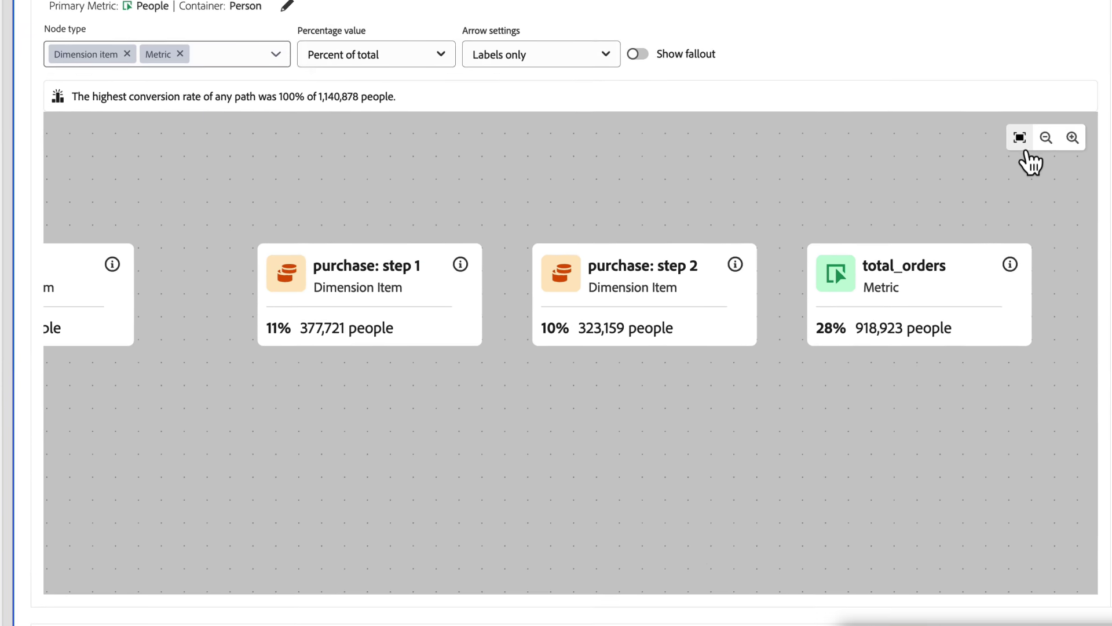
- Fit the view and connect home → purchase: step 1 → purchase: step 2 → total_orders
click(1021, 129)
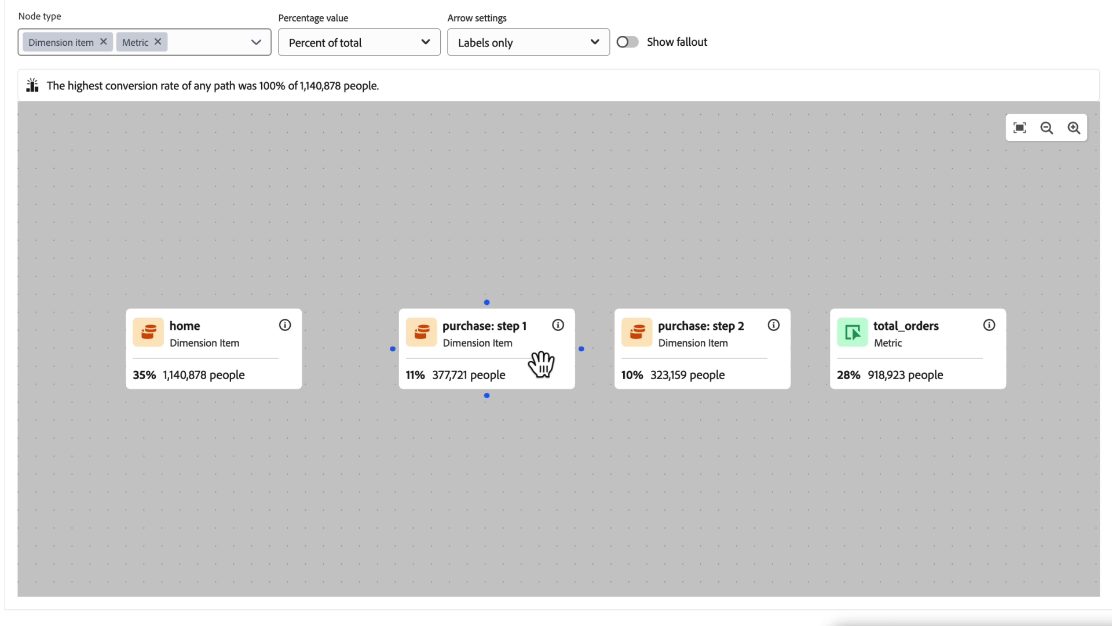
drag(561, 372, 550, 375)
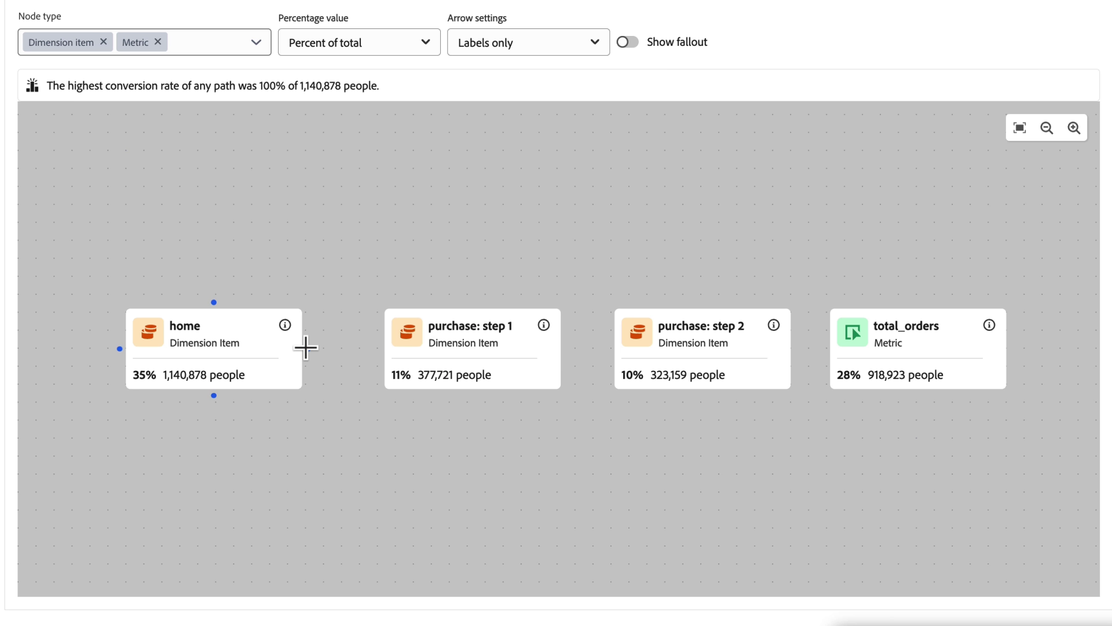
drag(305, 348, 383, 348)
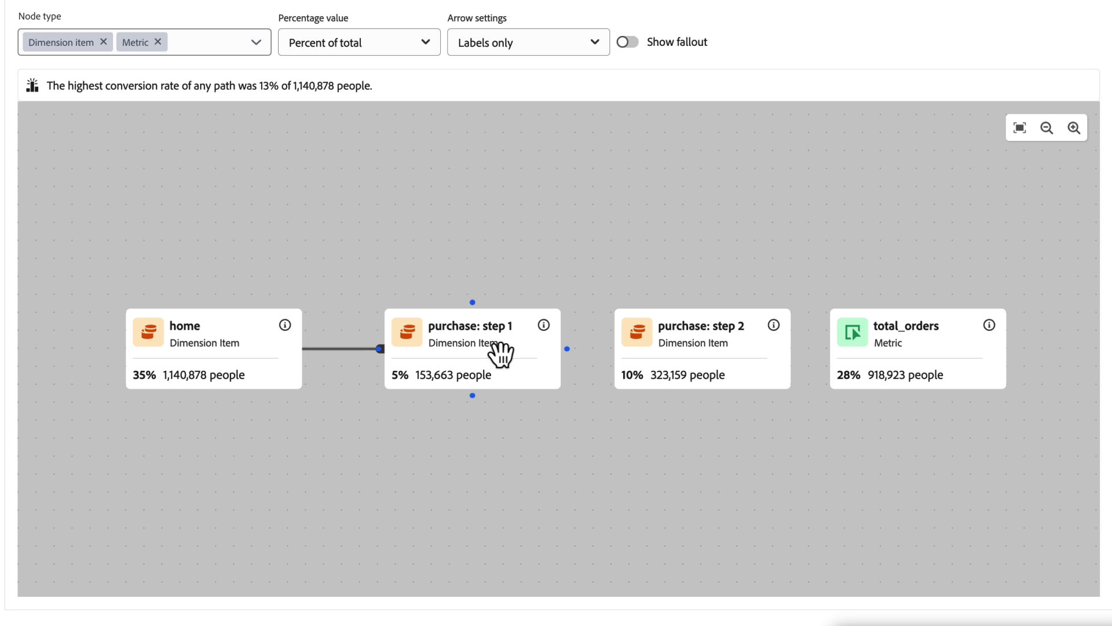
drag(566, 347, 625, 353)
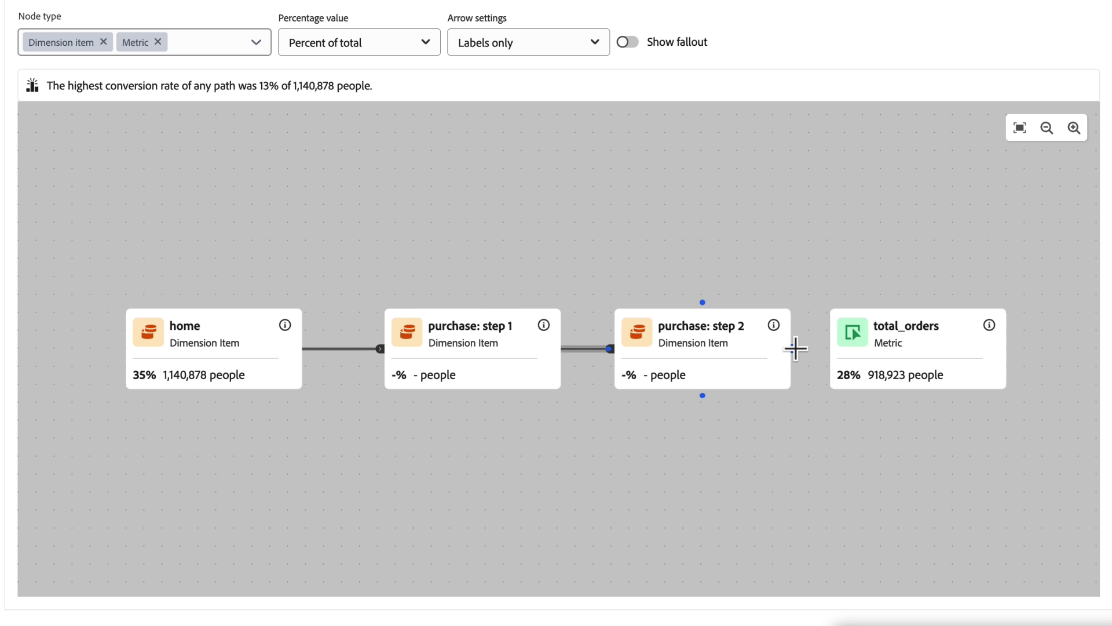
drag(796, 348, 834, 349)
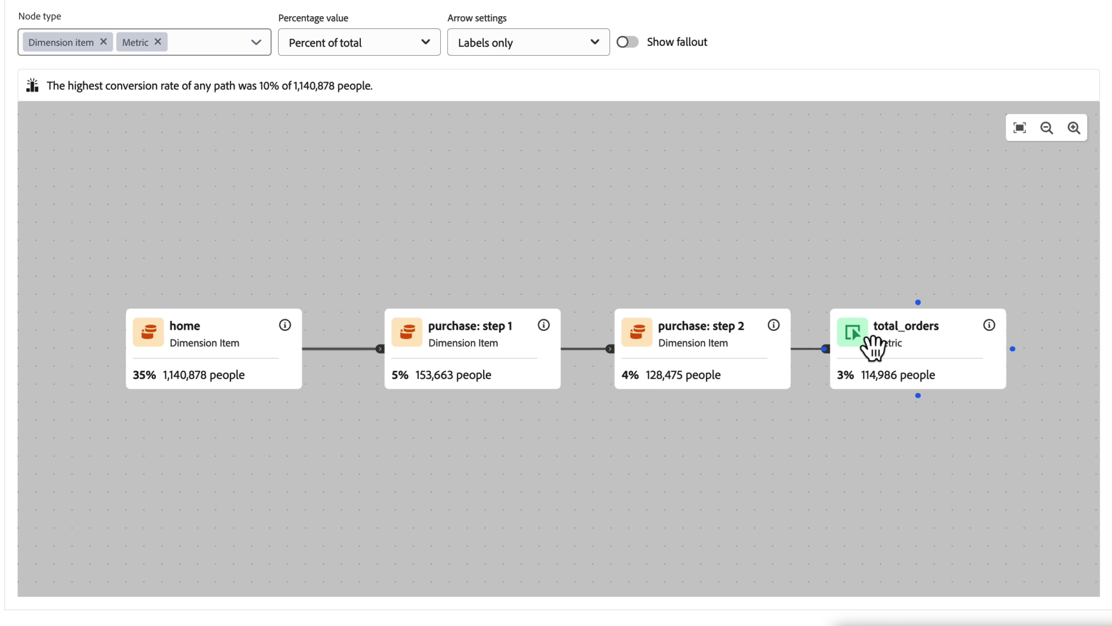
click(895, 329)
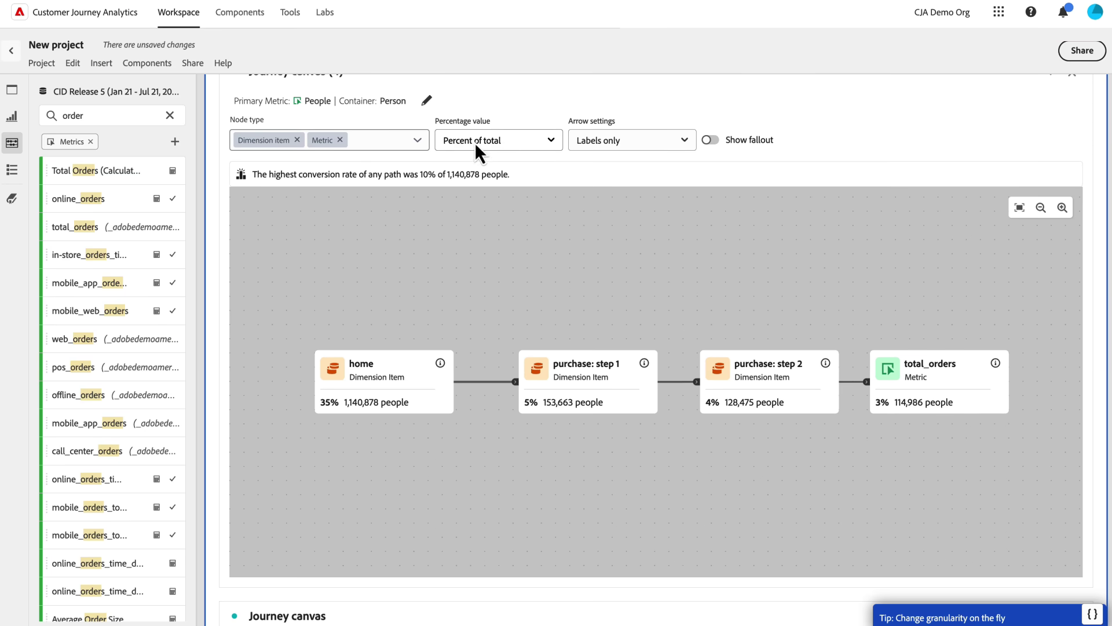
scroll(503, 157, up, 2)
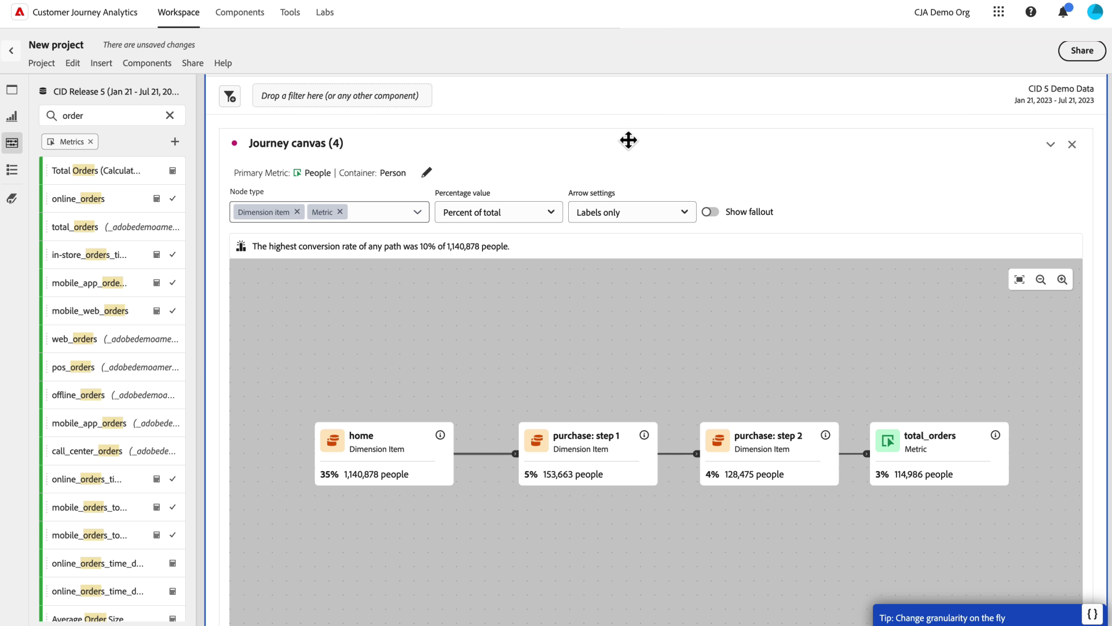
scroll(628, 140, down, 1)
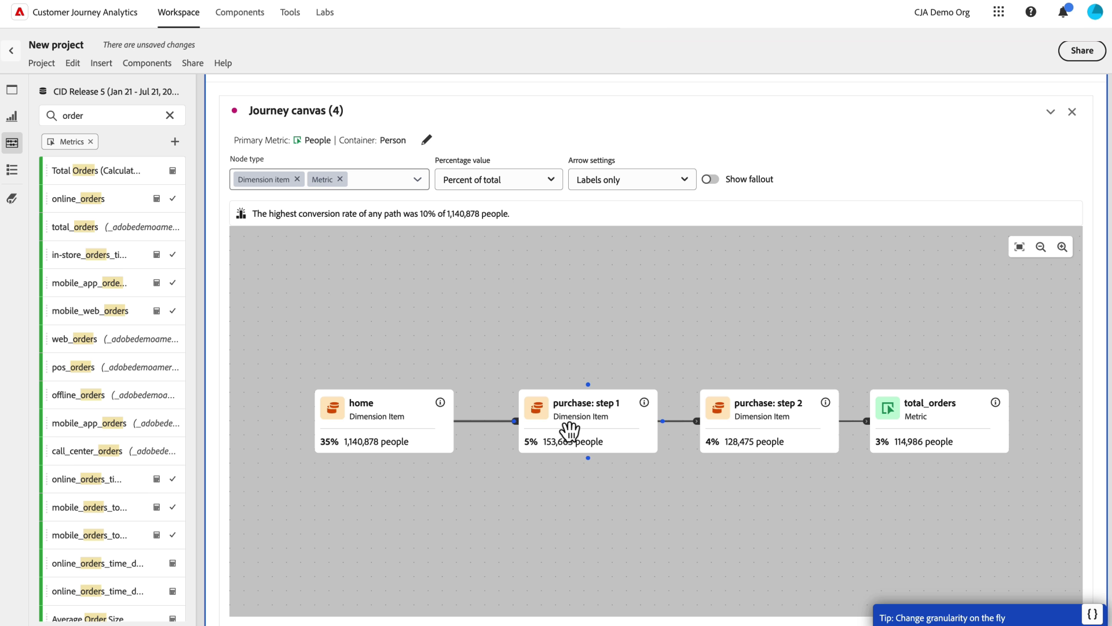
- Set Percentage value to Percent of start node, after trying previous node, and drag home left
click(558, 180)
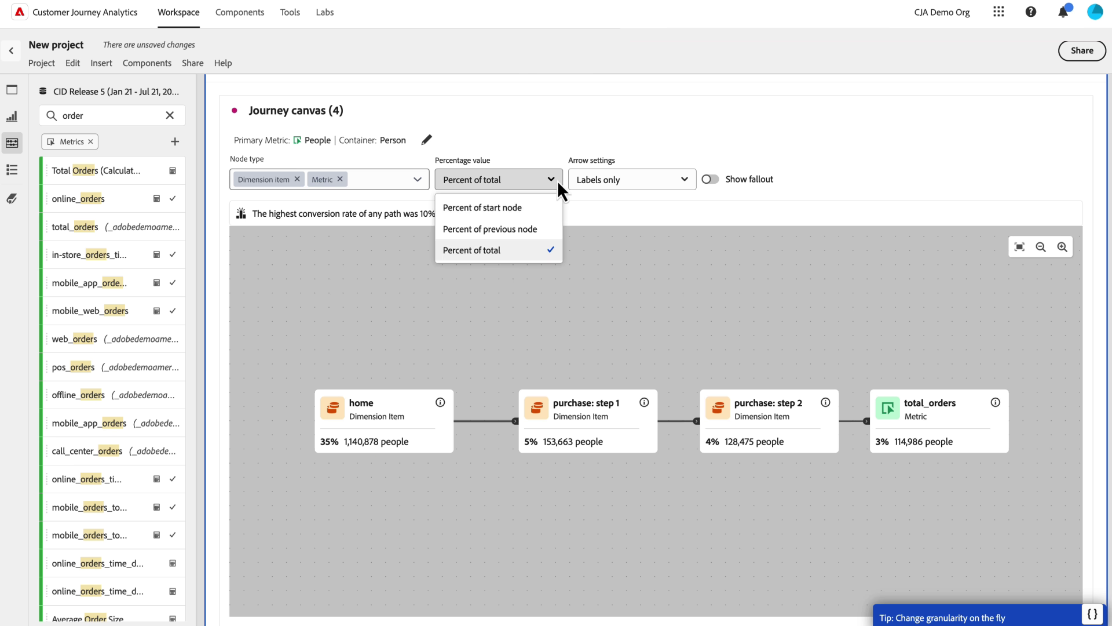
click(540, 212)
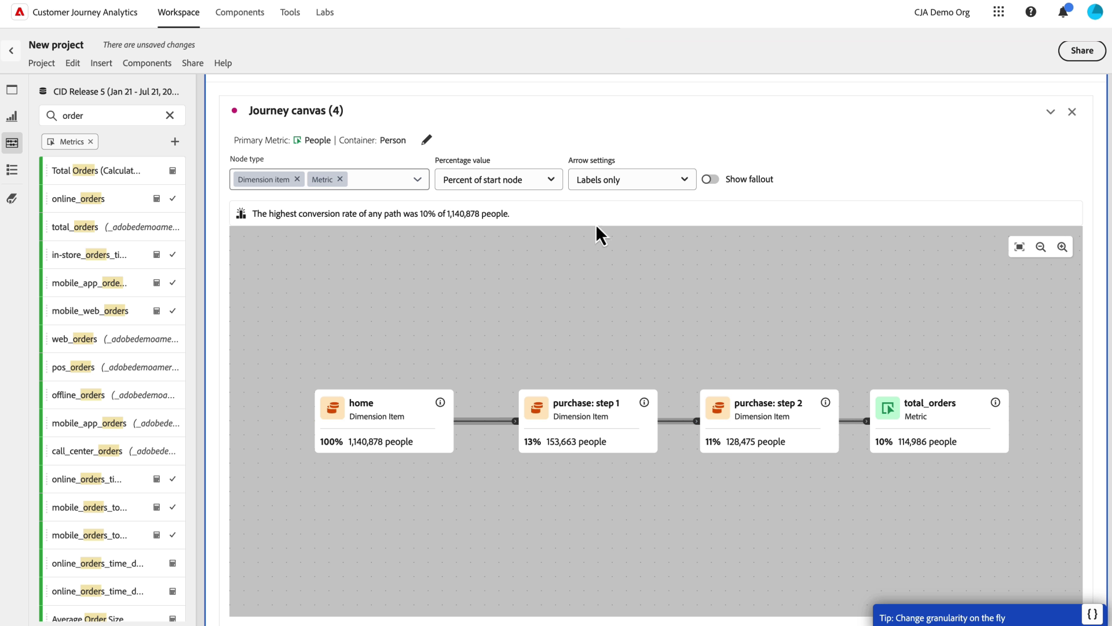
click(555, 180)
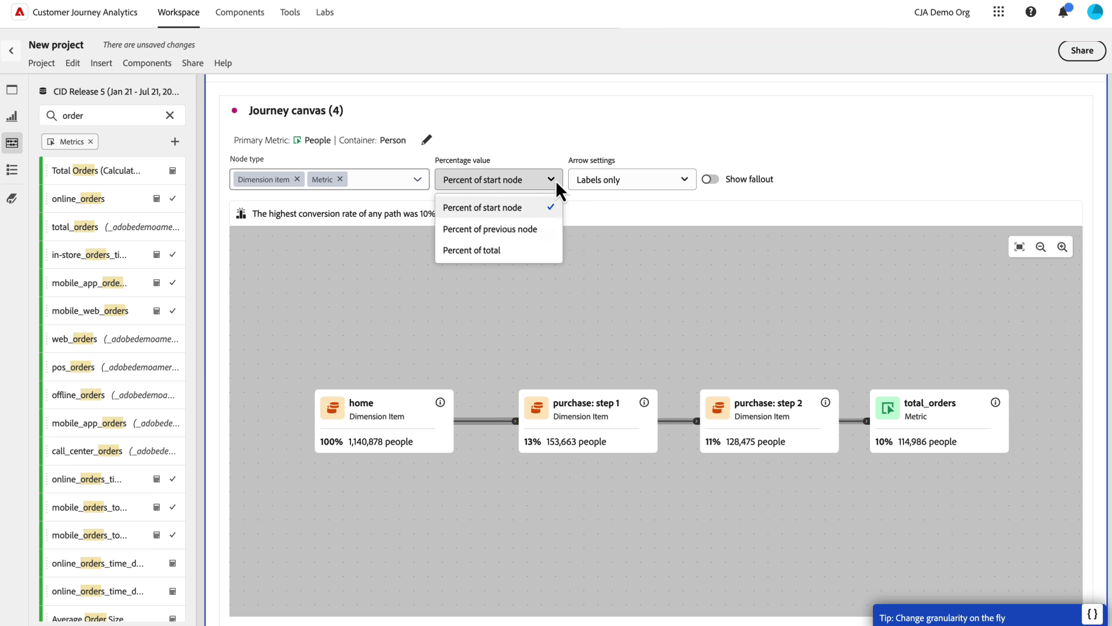
click(537, 229)
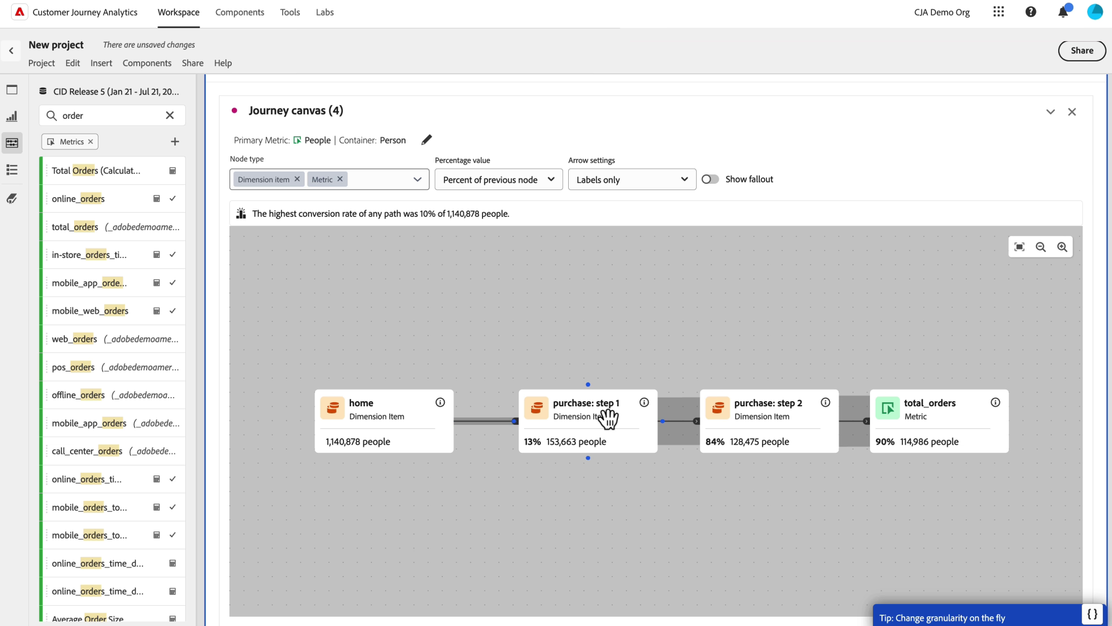
click(551, 181)
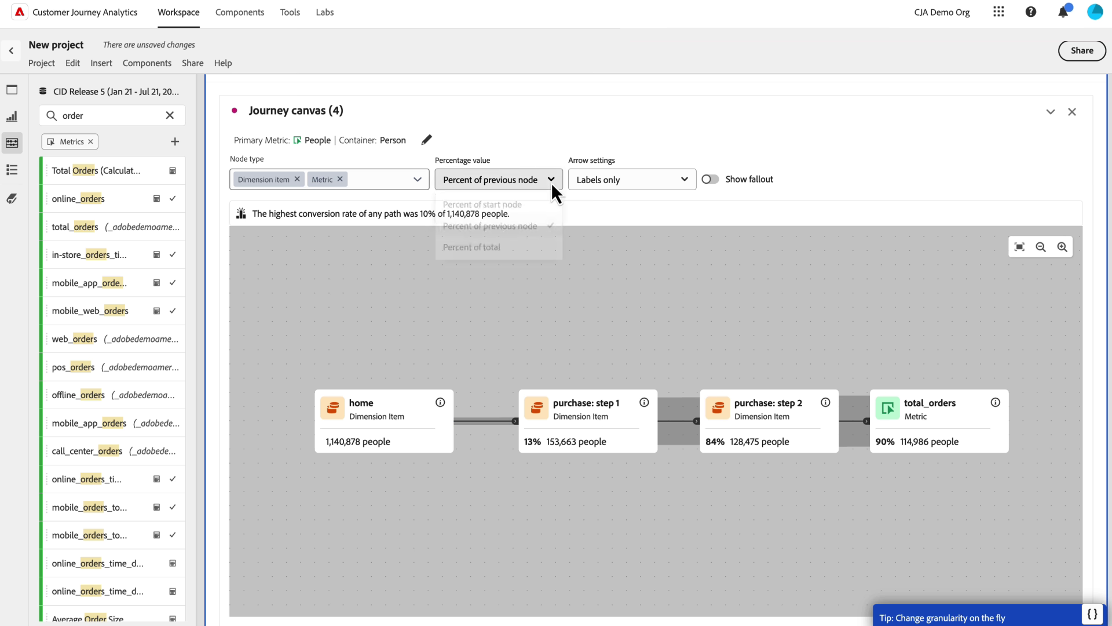
click(540, 208)
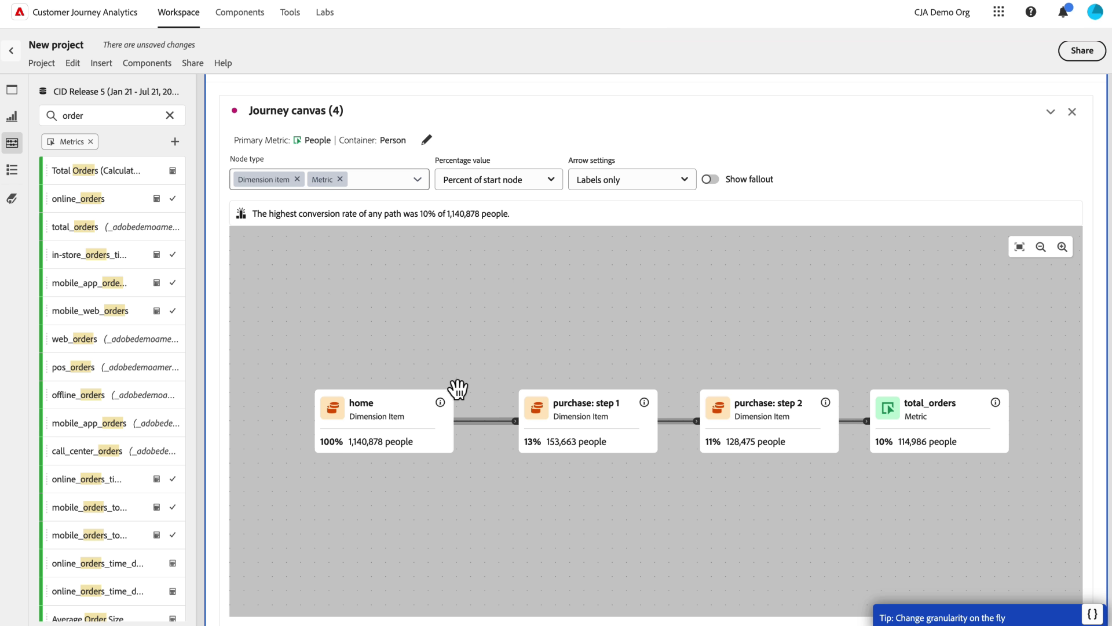
mouse_move(452, 431)
drag(452, 431, 406, 431)
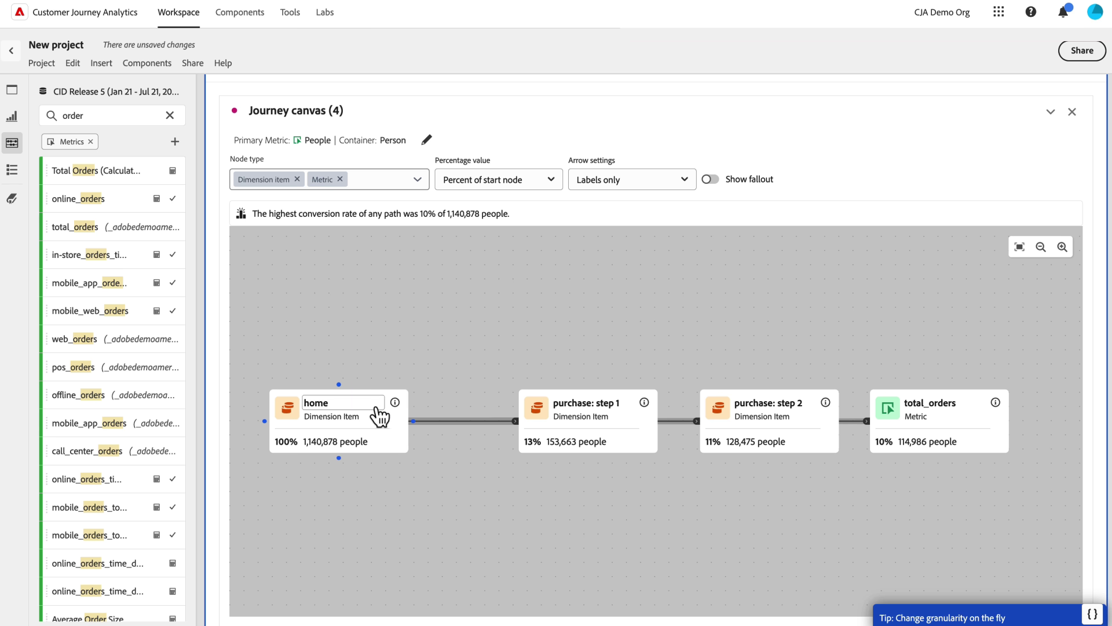
- Clear the Metrics filter, search 'page' and drop the search results page after home
click(91, 142)
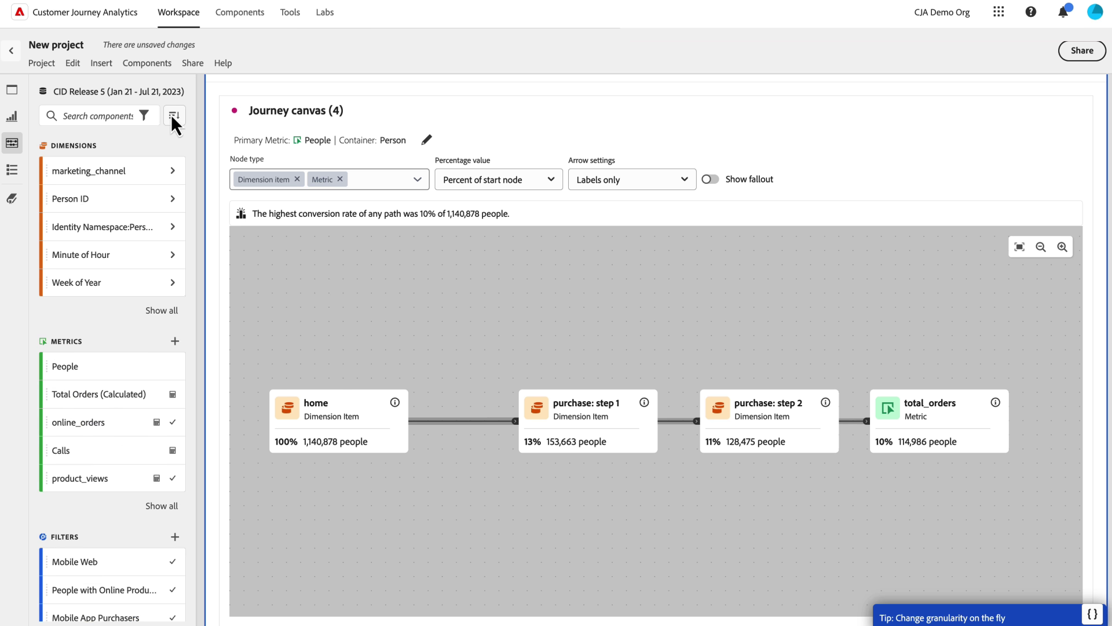
text(page)
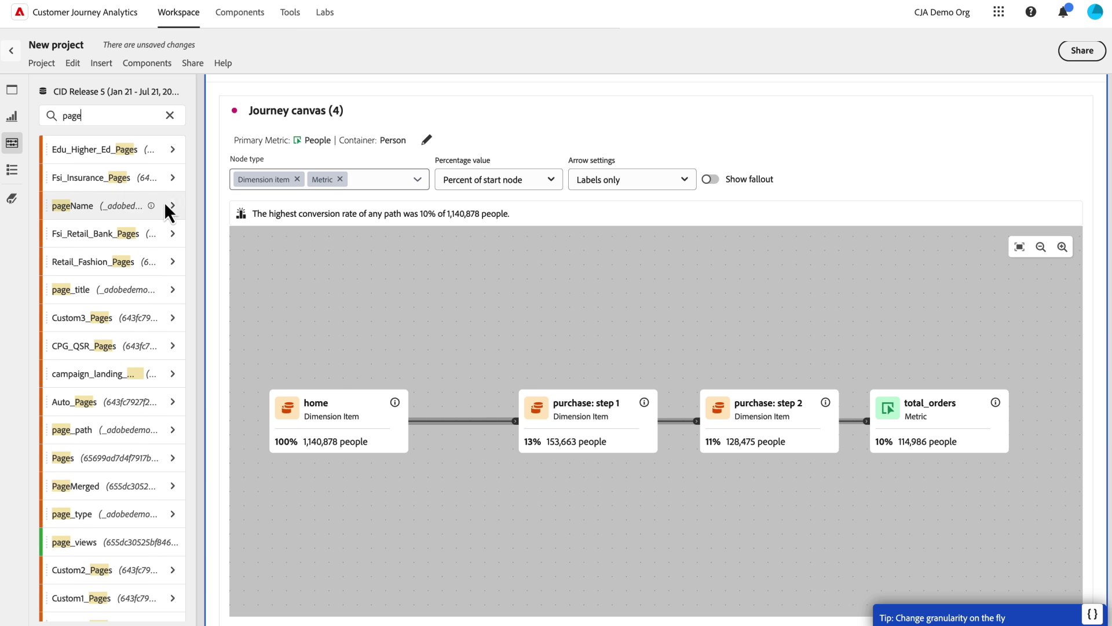
click(172, 206)
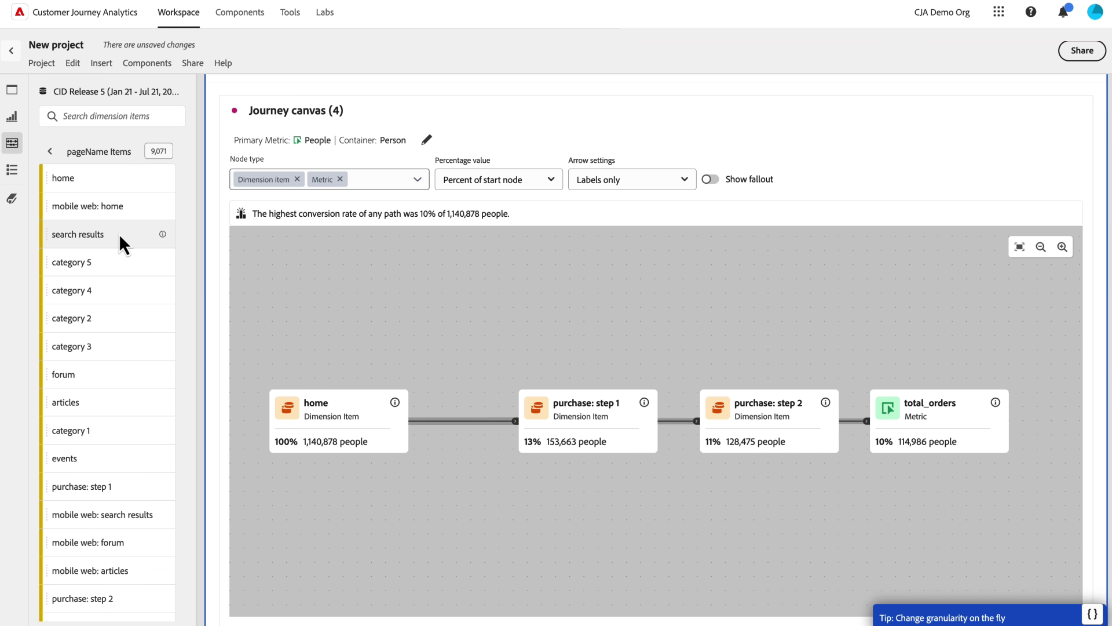
drag(119, 234, 474, 420)
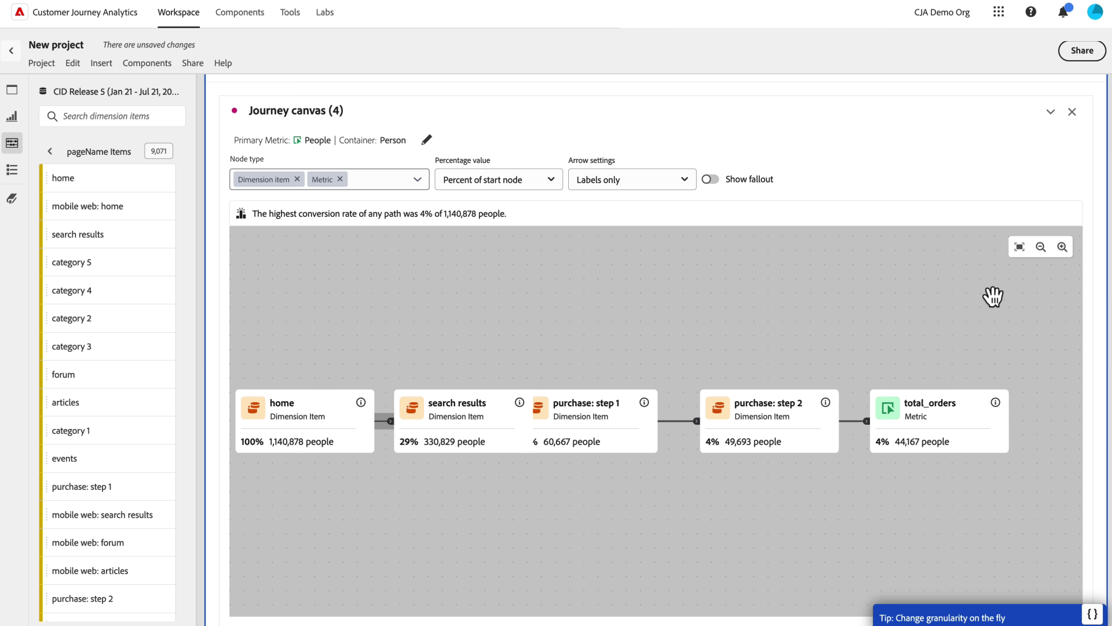
- Zoom out and shift total_orders, both purchase steps and search results right to even the spacing
click(1041, 246)
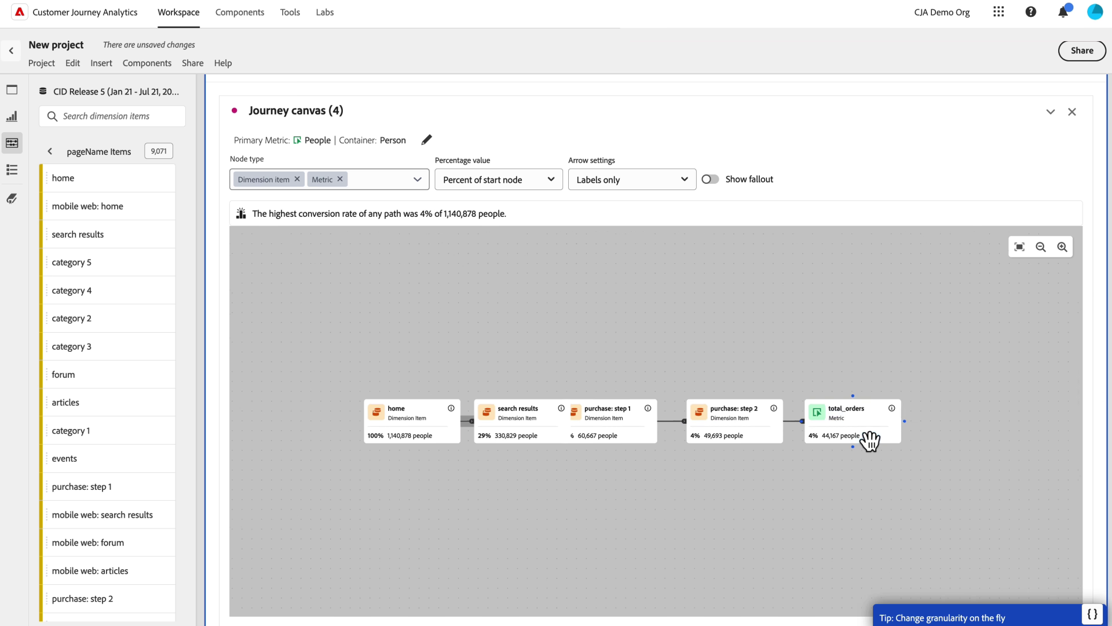
drag(870, 441, 975, 435)
drag(777, 439, 871, 440)
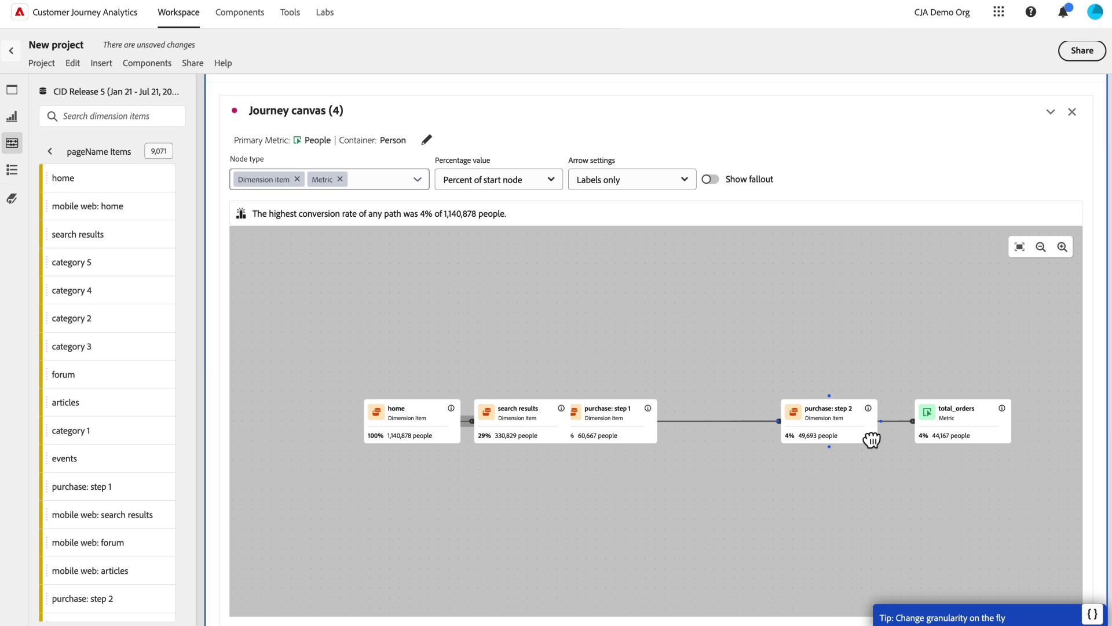
drag(658, 434, 742, 438)
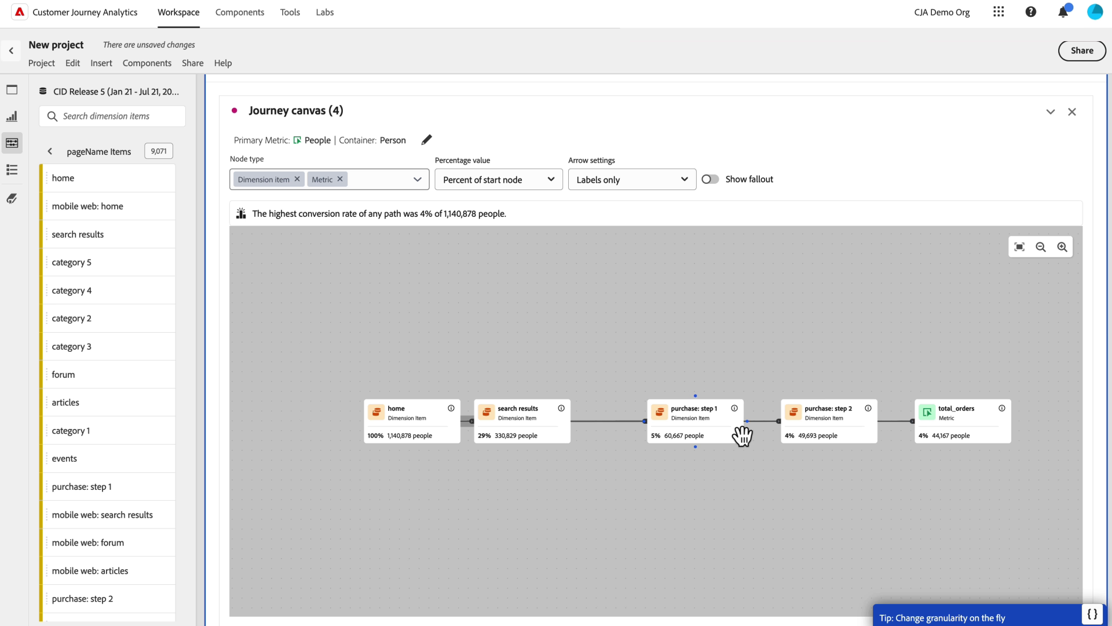
drag(562, 432, 591, 431)
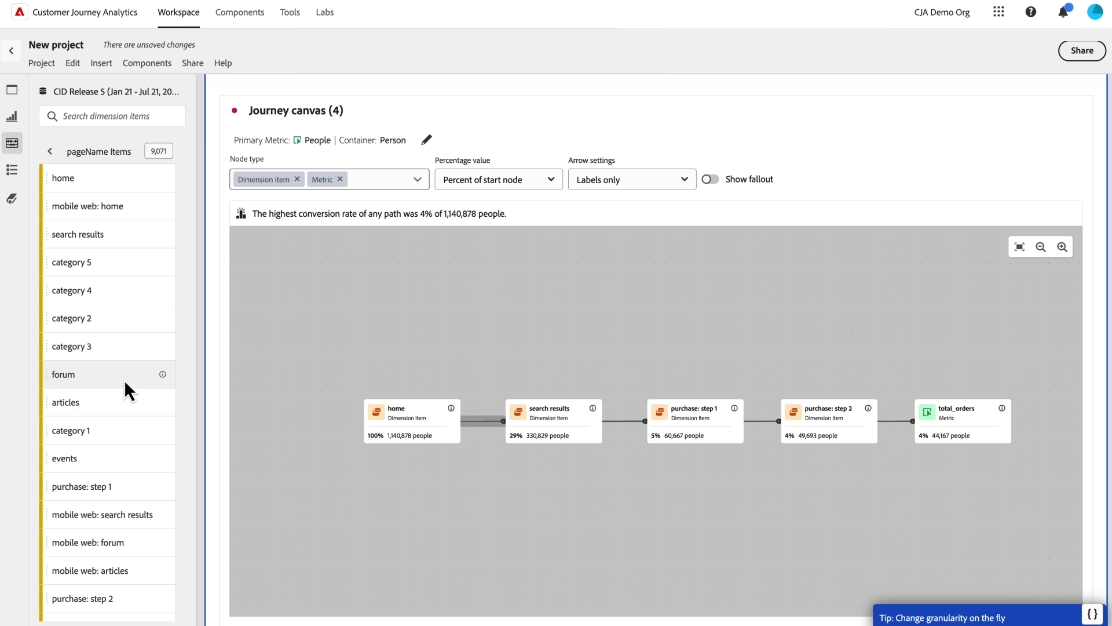
- Drop forum and then courses onto the search results node, combining them into it
drag(124, 380, 558, 420)
scroll(144, 395, down, 3)
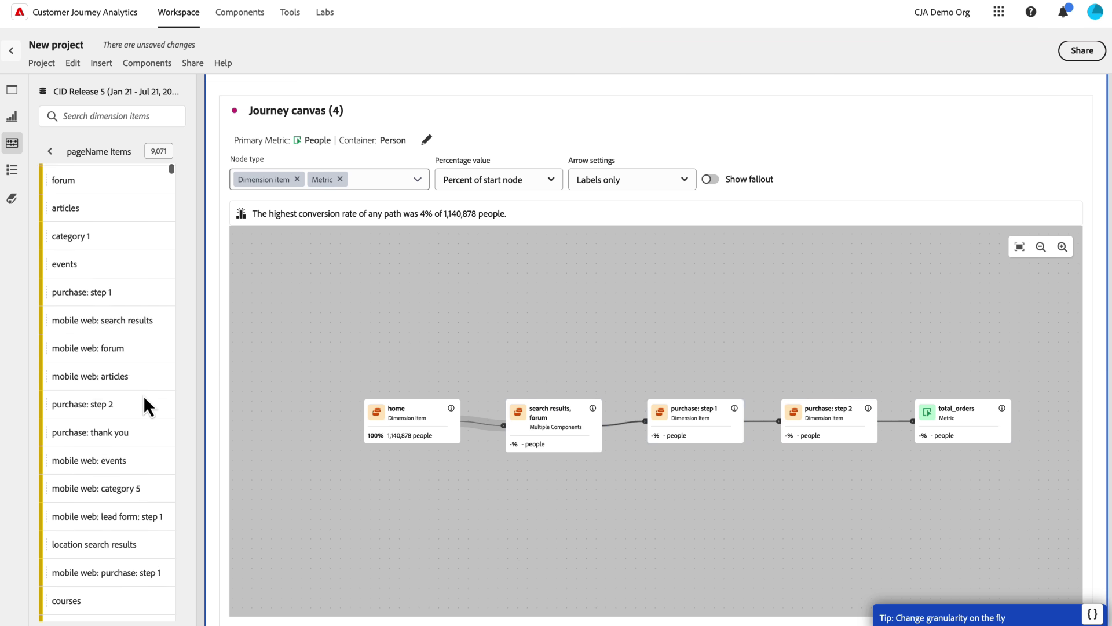
scroll(143, 395, down, 2)
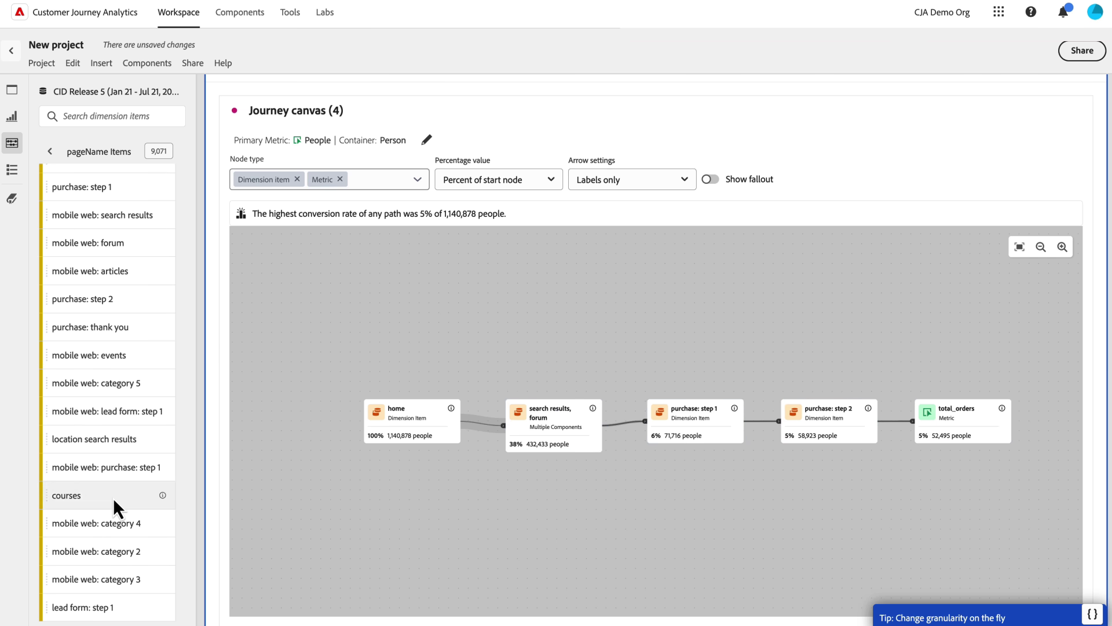
drag(113, 498, 527, 439)
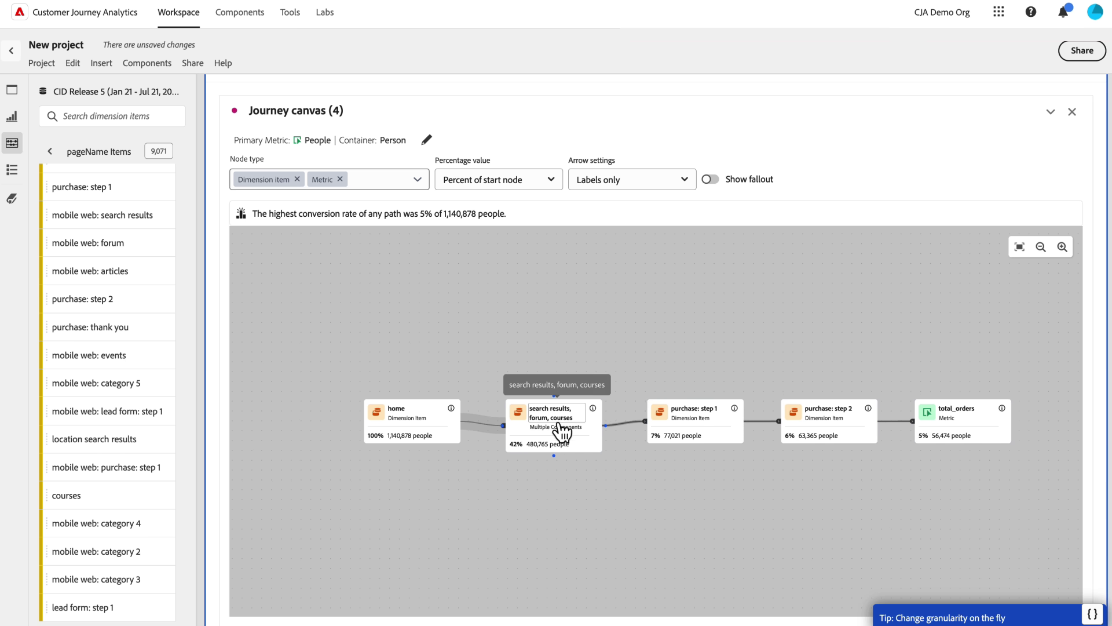
- In the node's components list, delete pageName = forum and pageName = courses
click(593, 408)
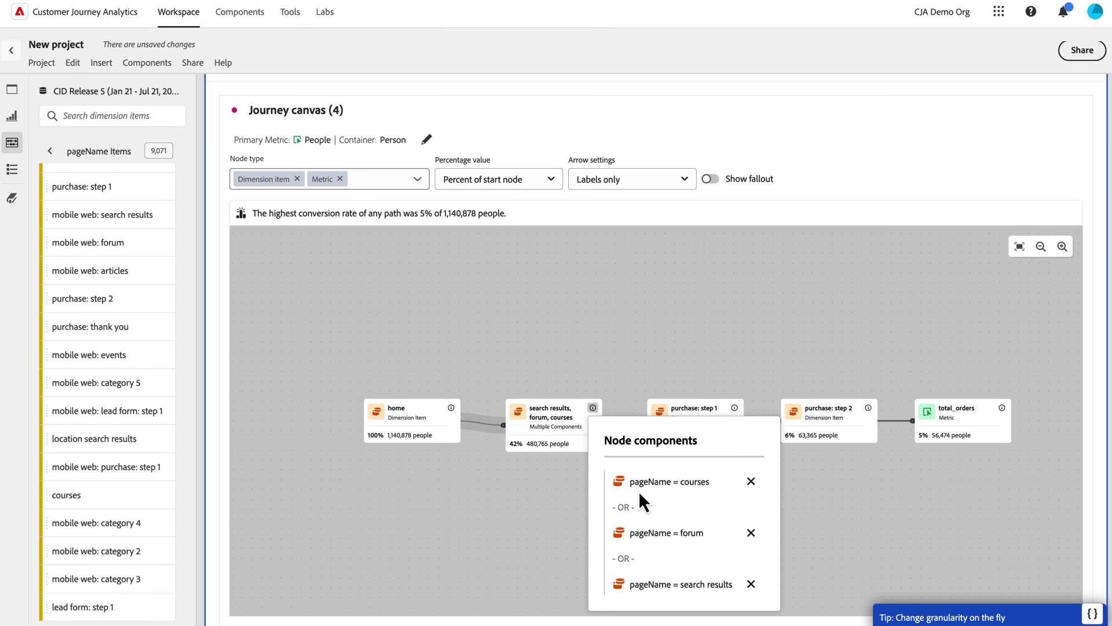
click(750, 532)
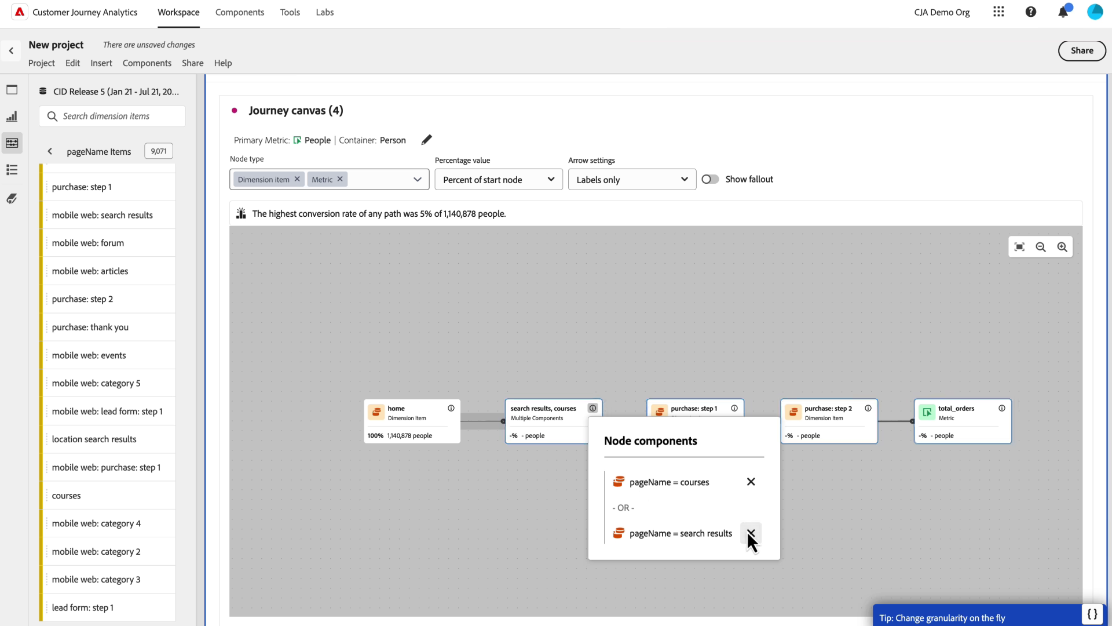
click(750, 482)
click(574, 445)
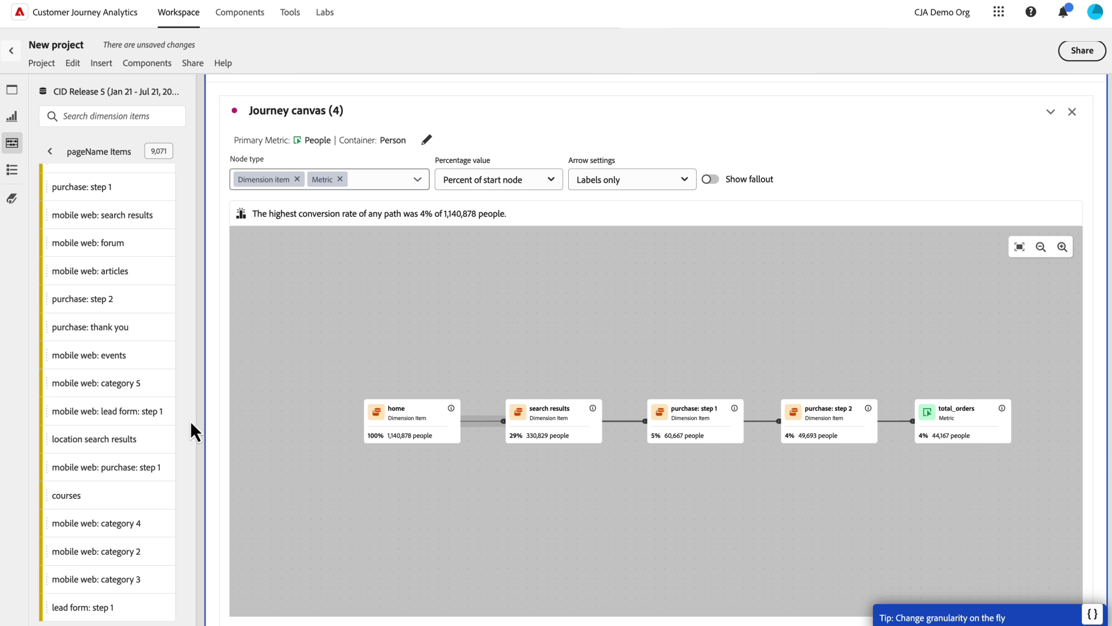
- Add forum as a node above the flow and courses below, aligned under search results
scroll(163, 413, up, 5)
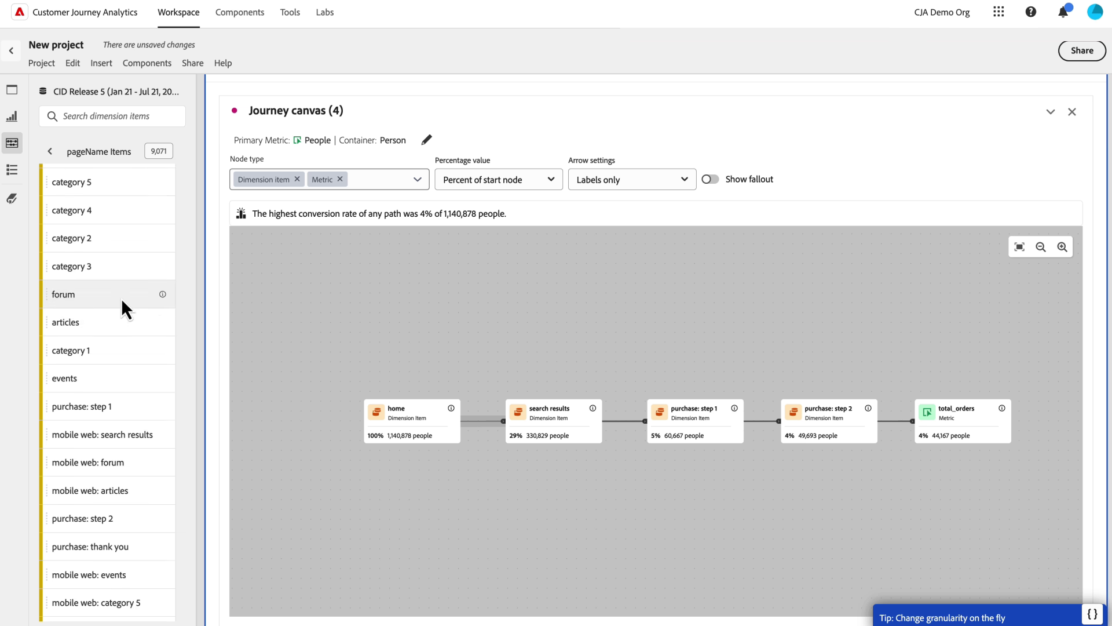
drag(121, 298, 561, 359)
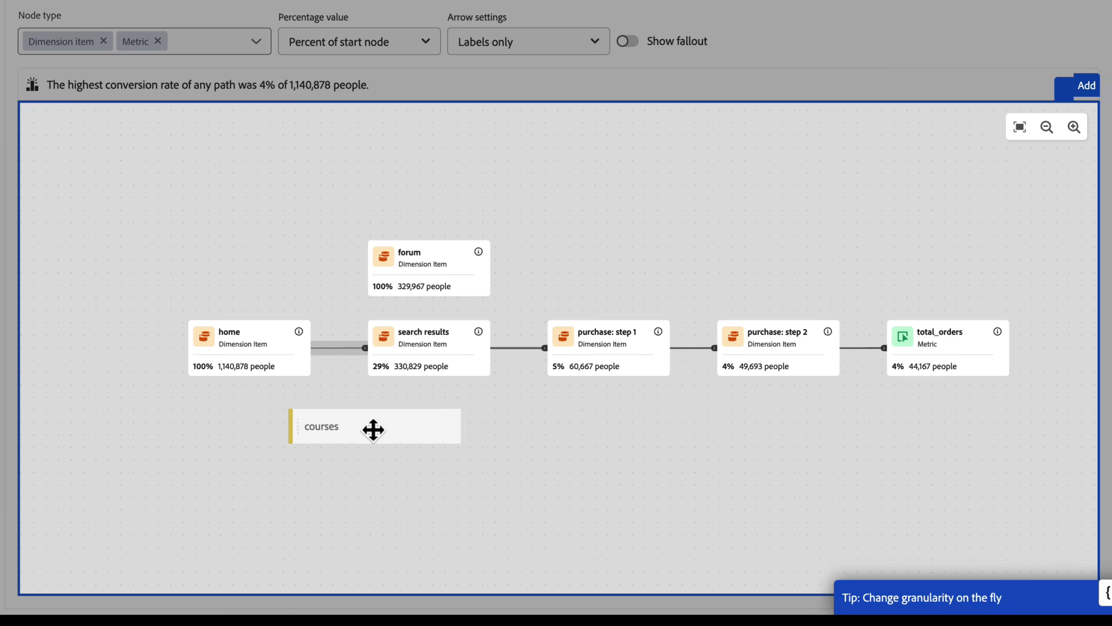
drag(373, 429, 439, 446)
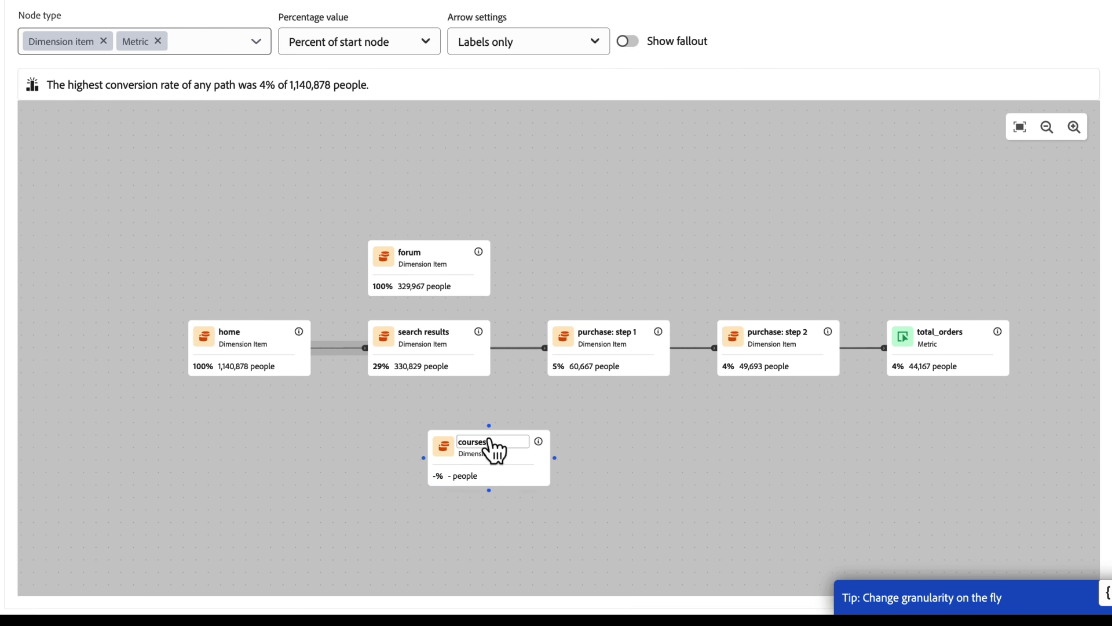
drag(533, 472, 491, 463)
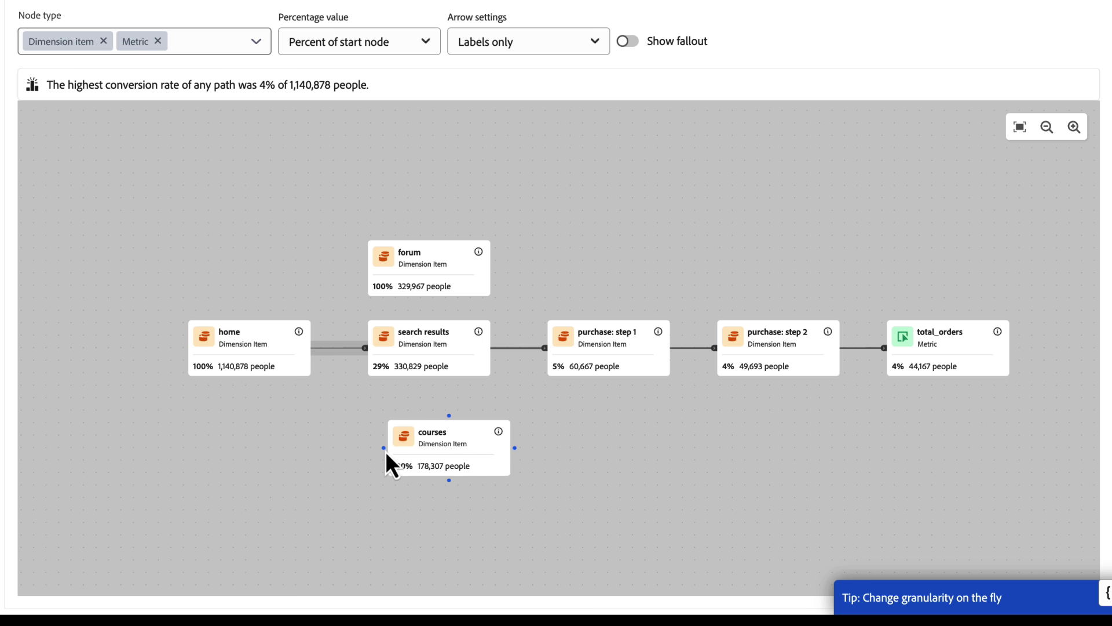
drag(386, 452, 368, 448)
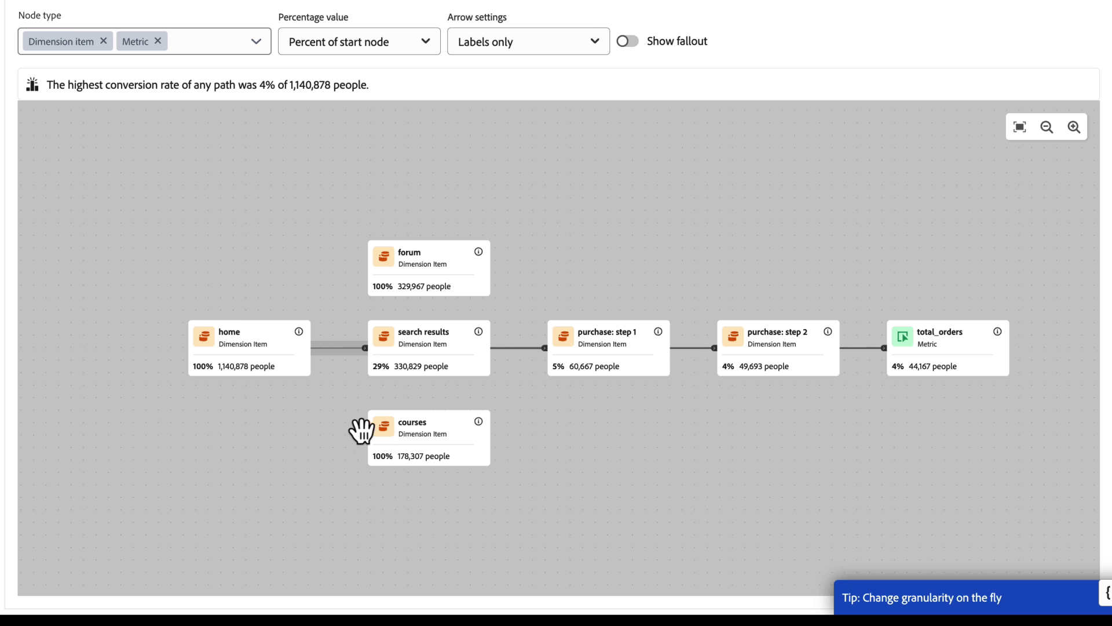
- Connect home to courses and forum, then forum and courses each to purchase: step 1
click(317, 349)
drag(312, 348, 380, 451)
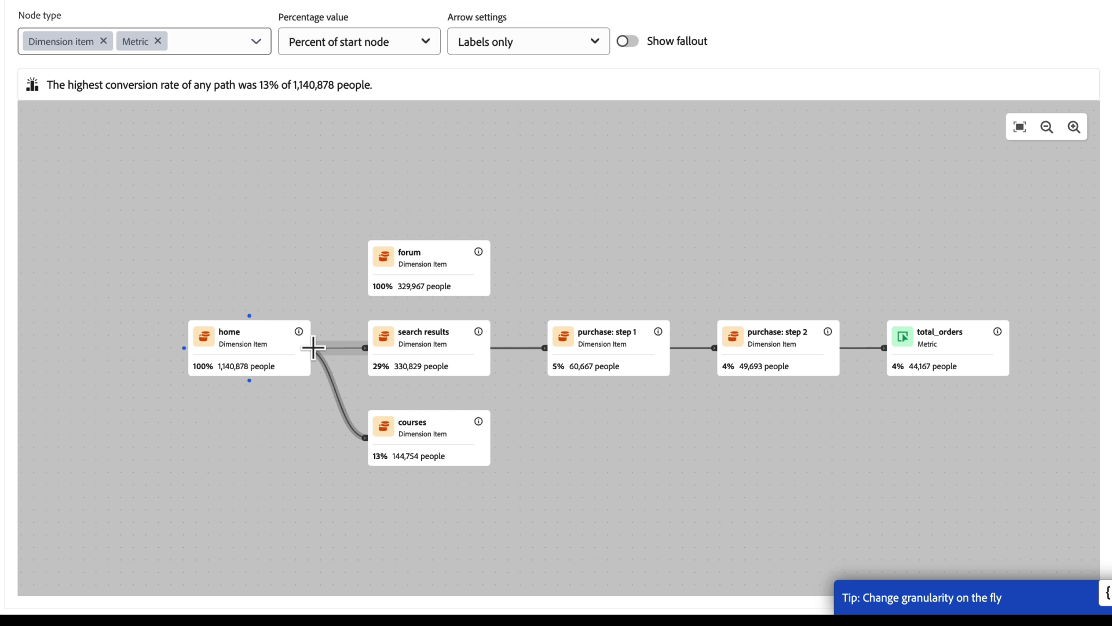
drag(313, 347, 378, 281)
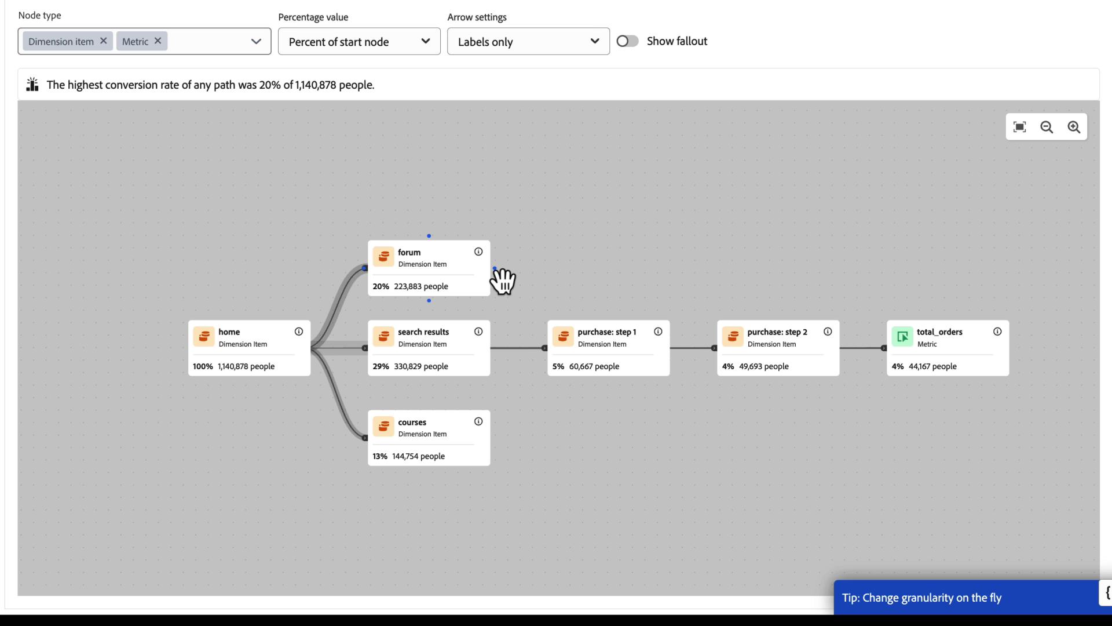
drag(495, 269, 546, 352)
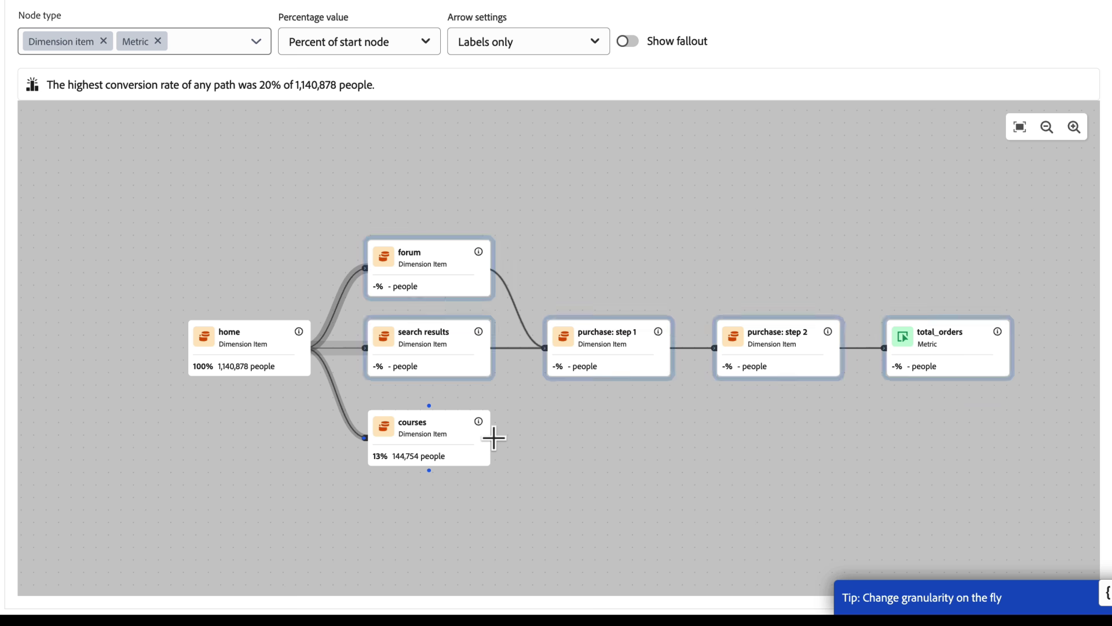
drag(496, 437, 548, 360)
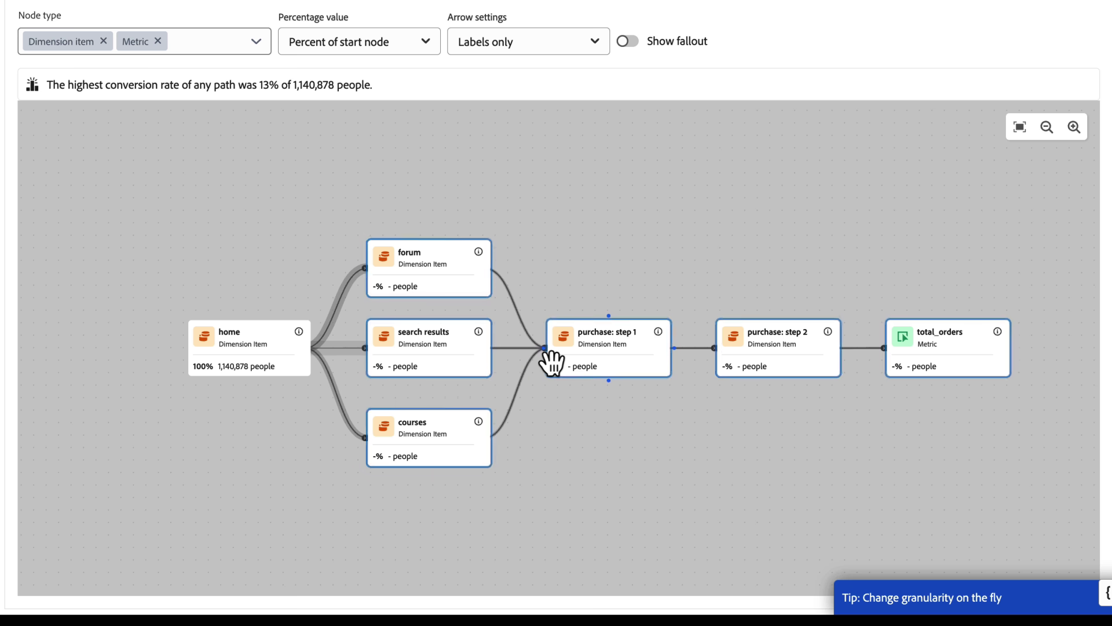
drag(572, 443, 526, 422)
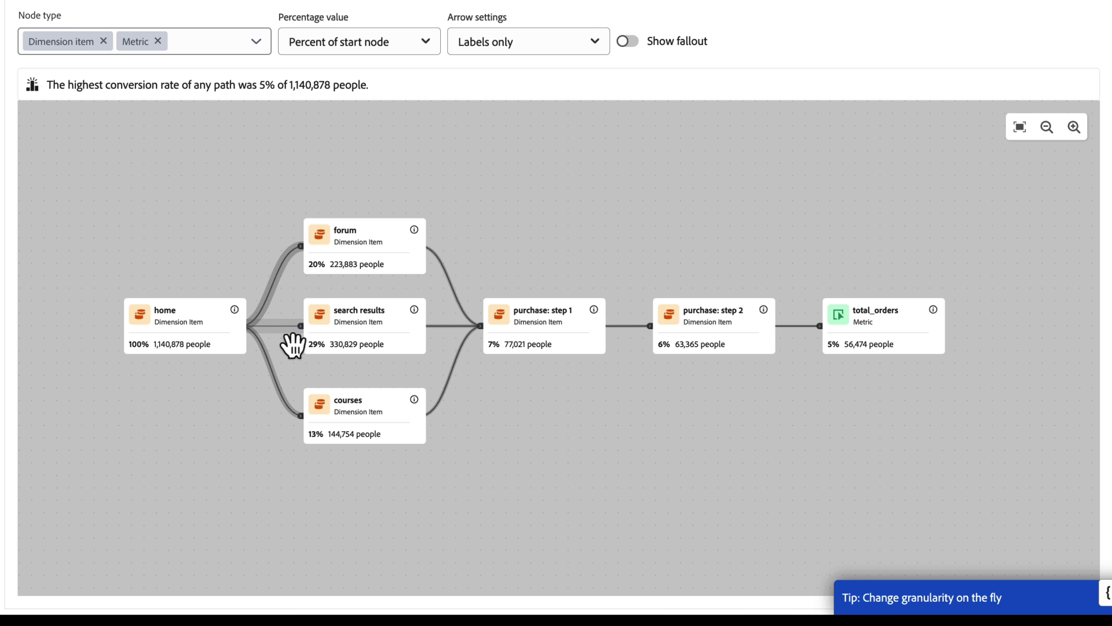
- Label the home-to-forum arrow 'Forum' and the home-to-search results arrow 'Search'
mouse_move(283, 317)
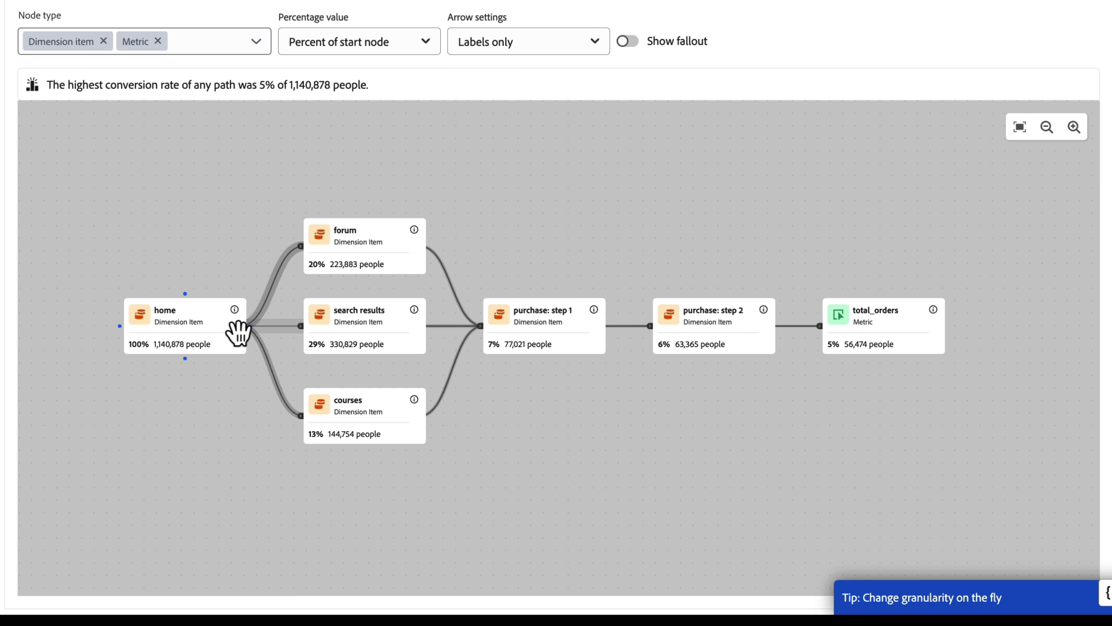
mouse_move(365, 399)
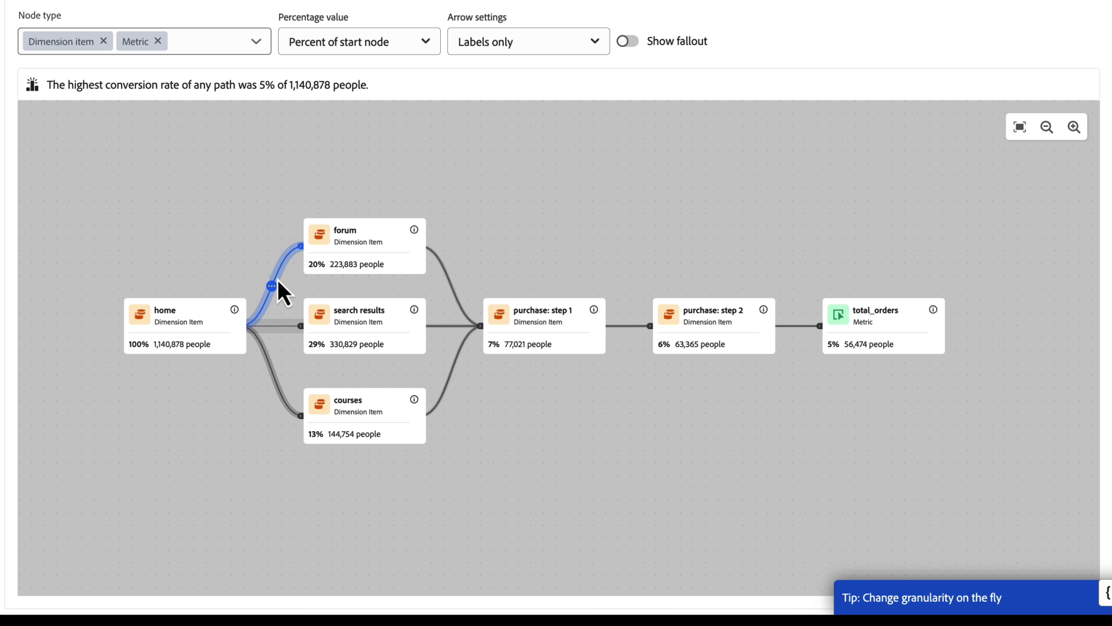
click(272, 285)
scroll(268, 184, down, 1)
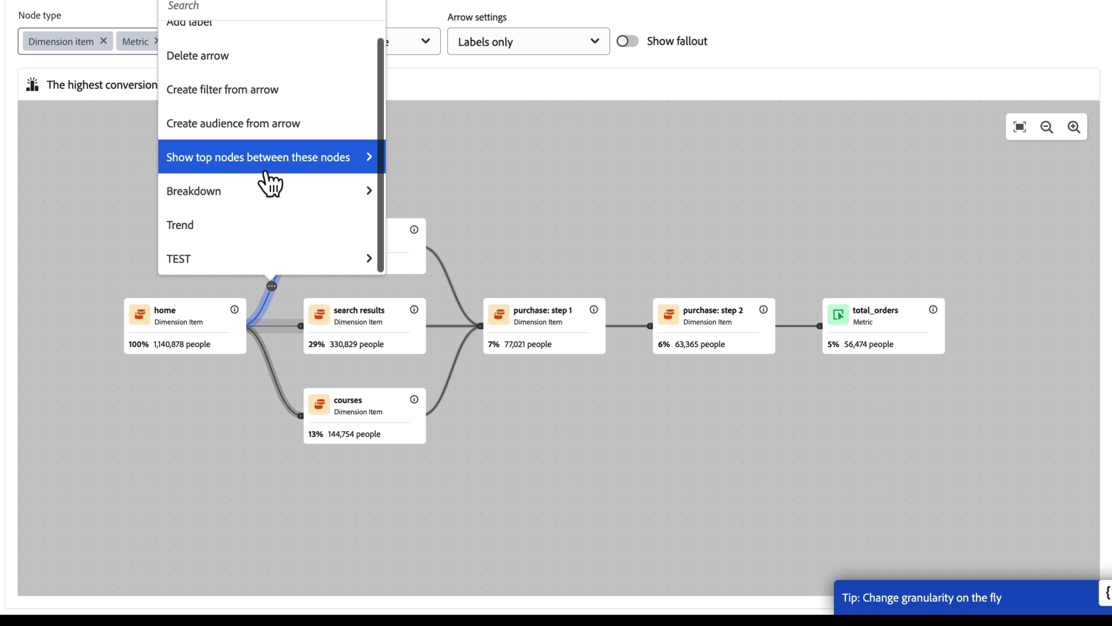
scroll(253, 49, up, 1)
click(251, 41)
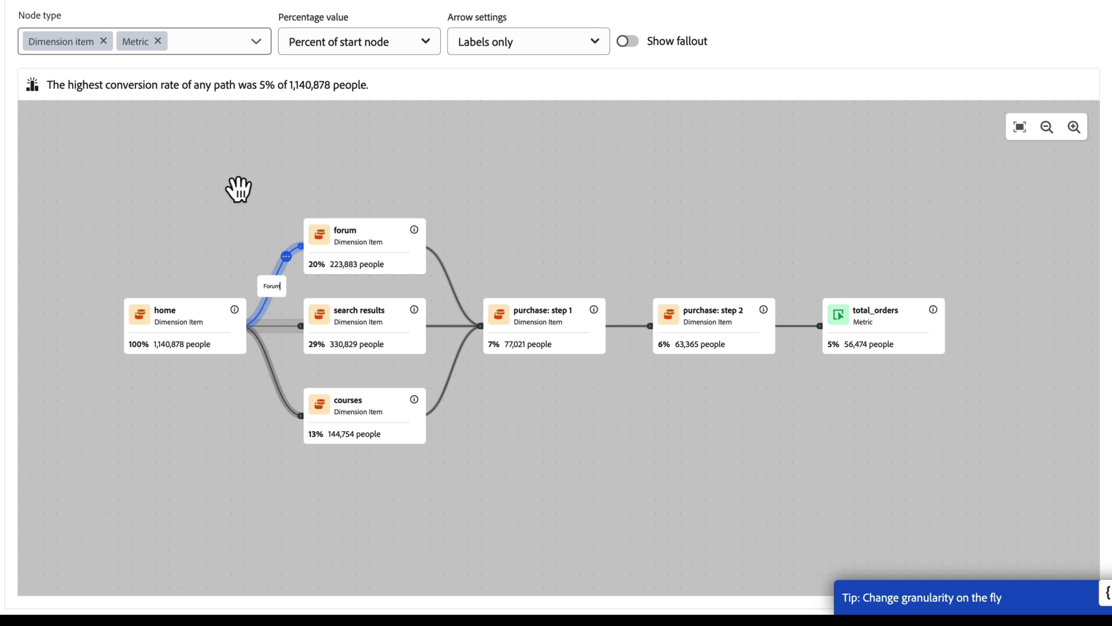
click(272, 326)
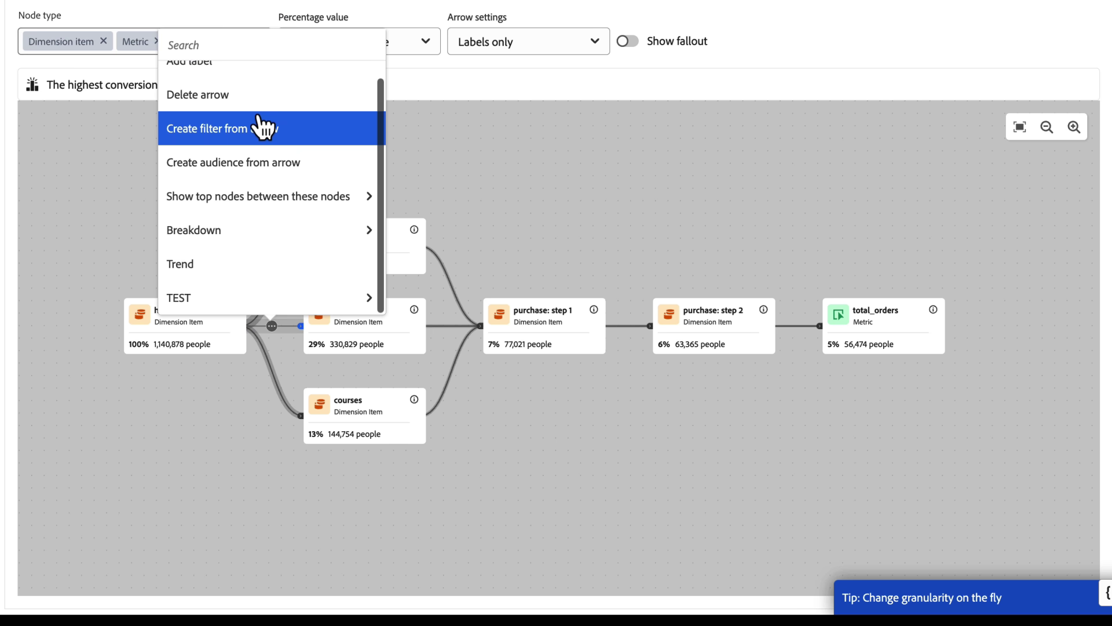
click(254, 81)
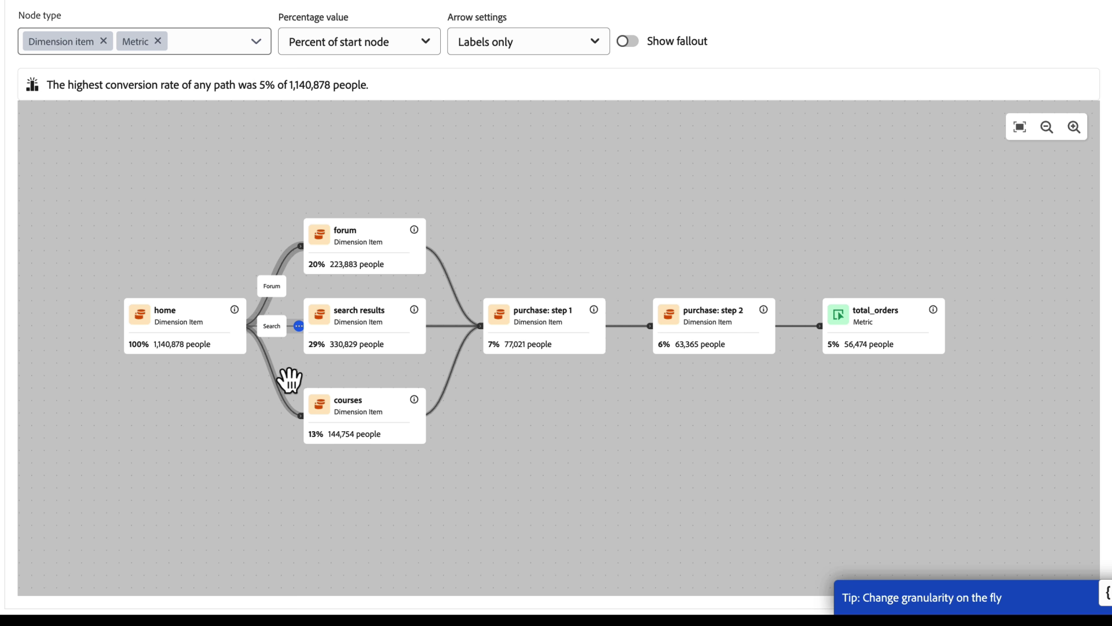
- Label the home-to-courses arrow 'Courses' and move the home node further left
click(272, 371)
scroll(268, 336, down, 1)
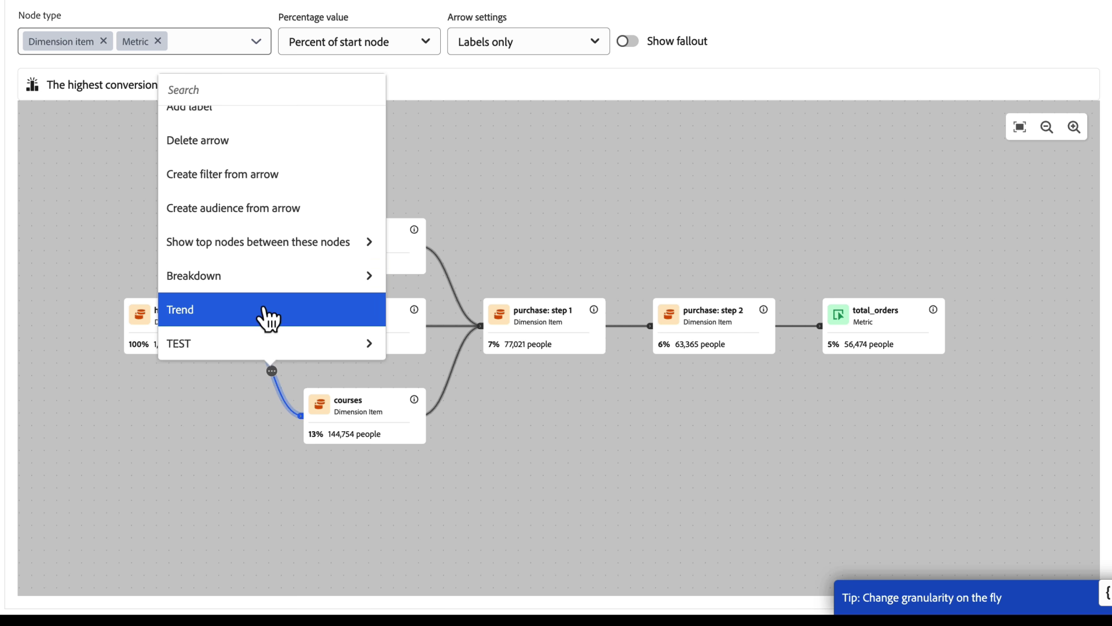
scroll(261, 124, up, 1)
click(265, 123)
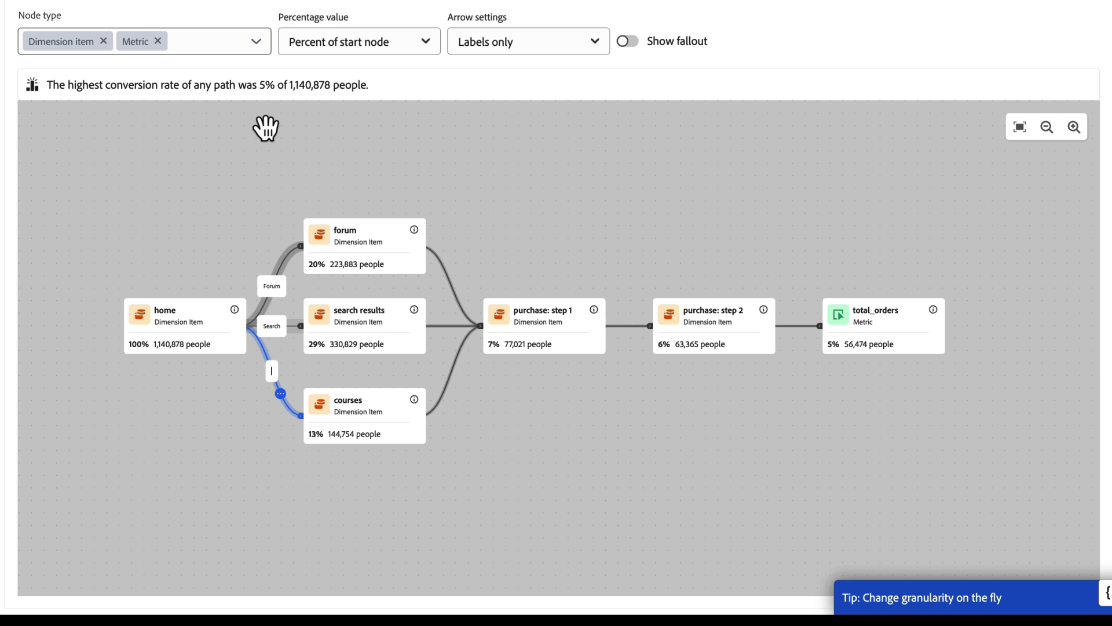
text(co)
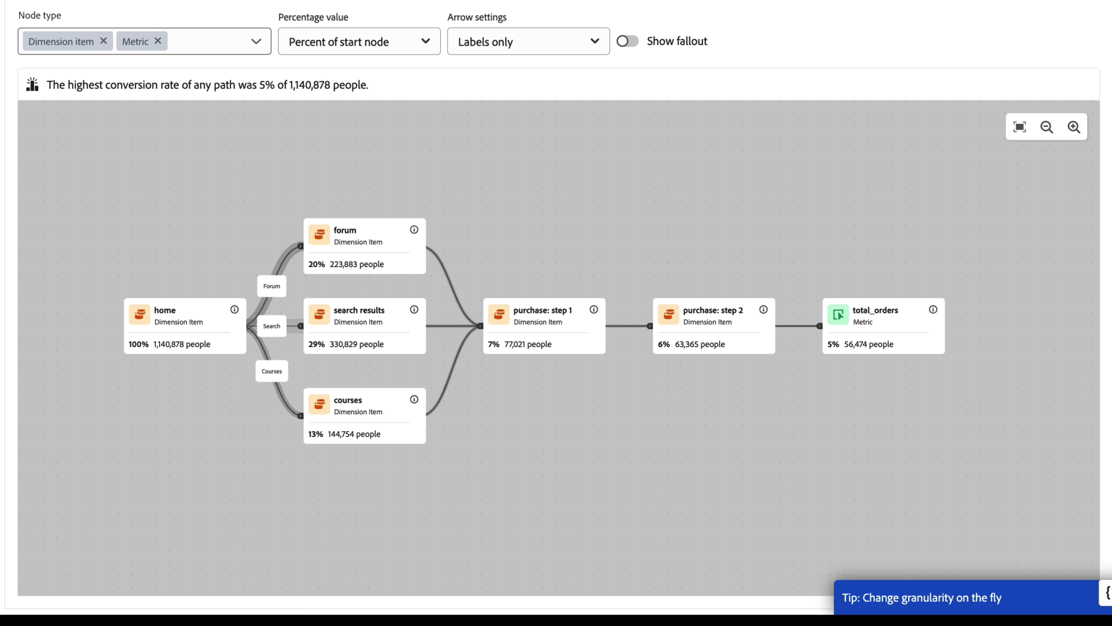
drag(230, 351, 185, 351)
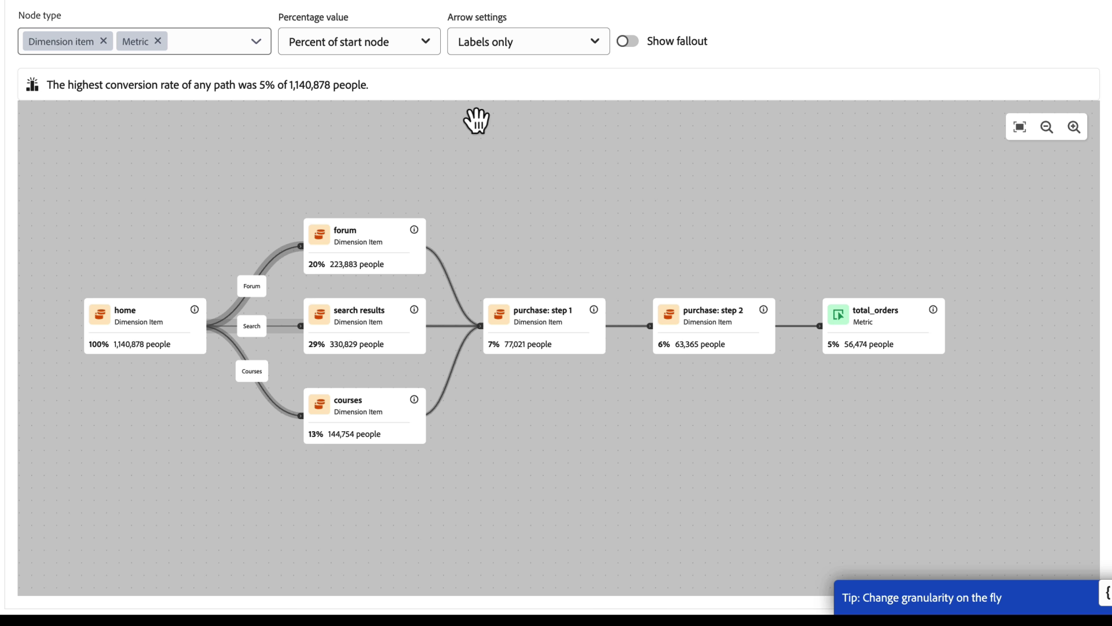
- Cycle the arrow display through no labels, names only, values only, and names with values
click(546, 50)
click(533, 73)
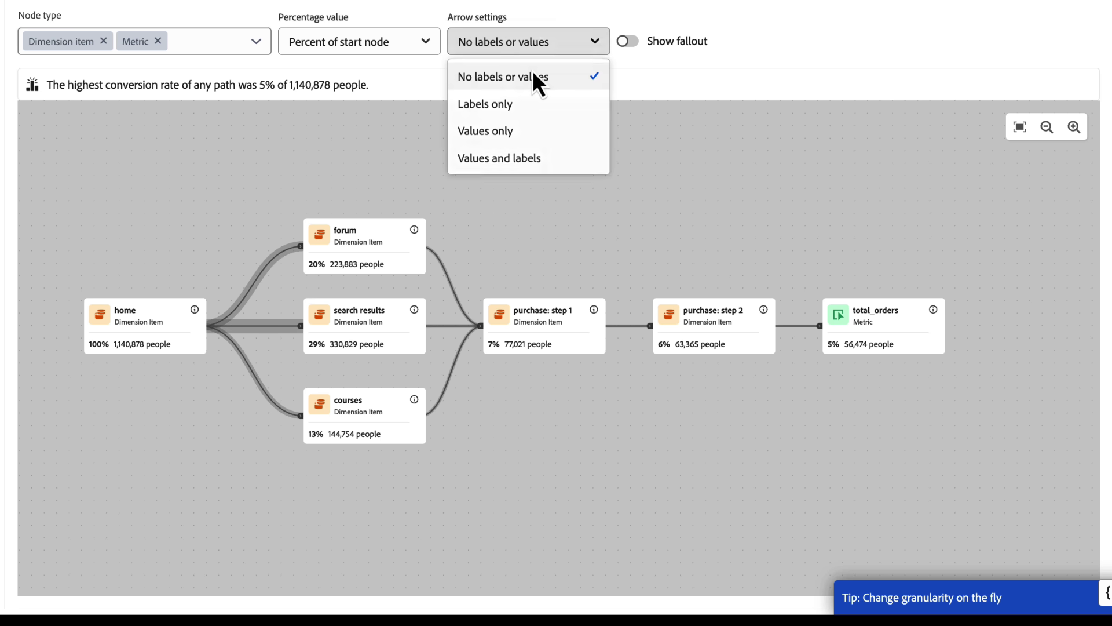
click(537, 43)
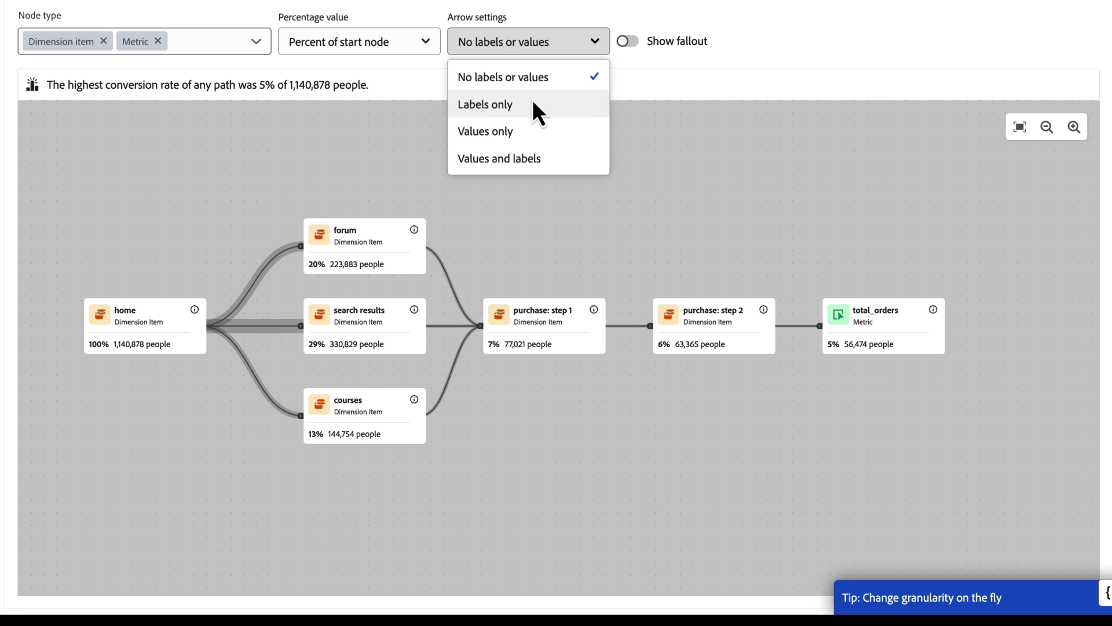
click(533, 102)
click(549, 49)
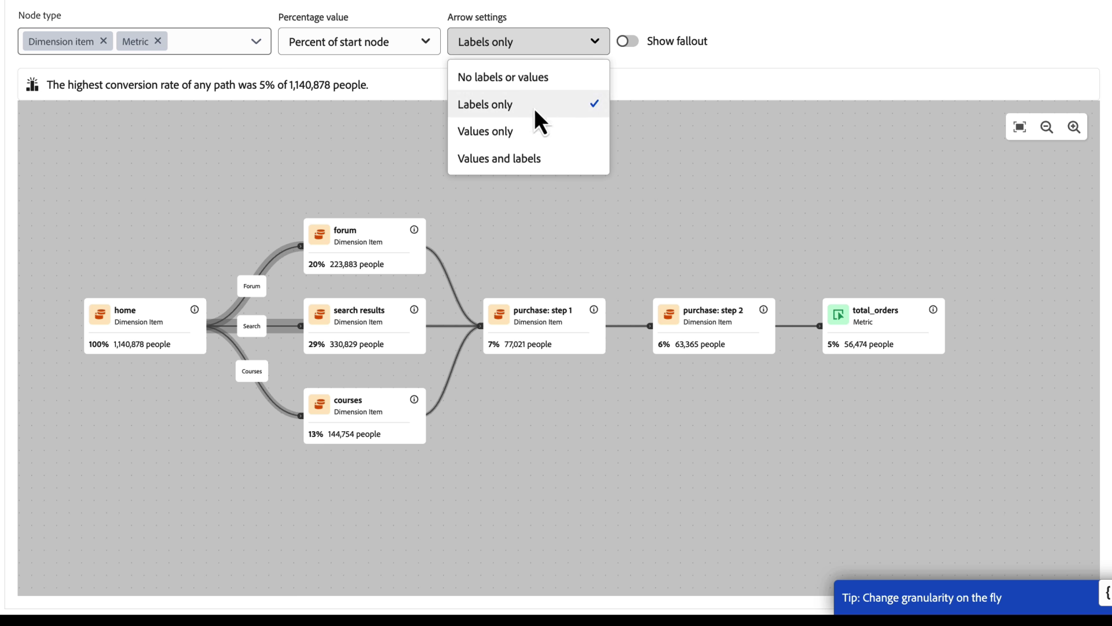
click(532, 125)
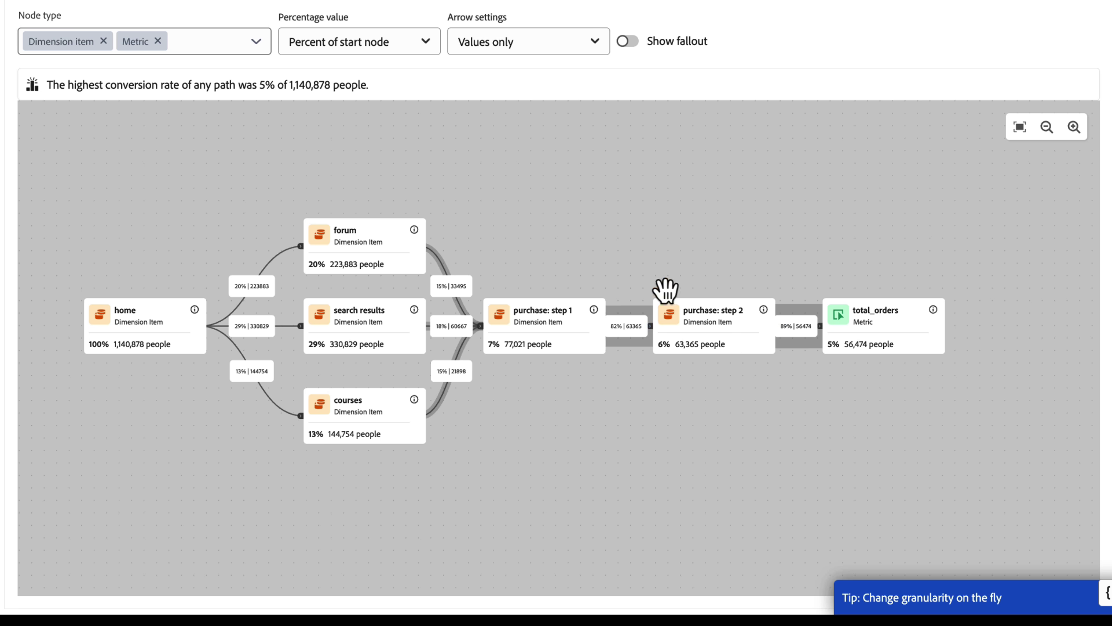
click(596, 38)
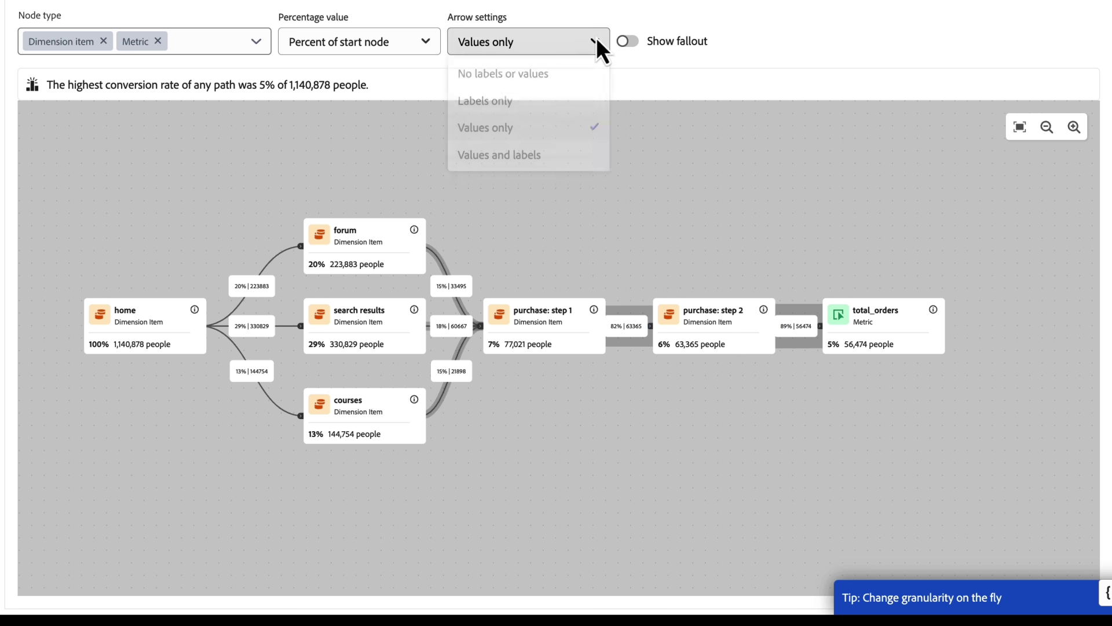
click(559, 161)
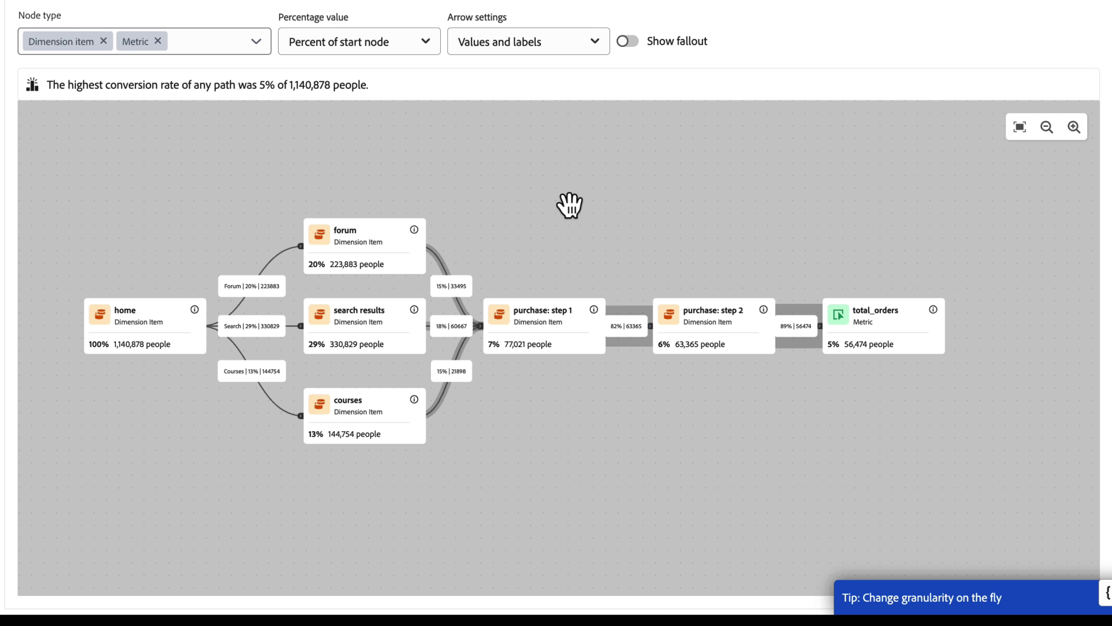
- Set the arrows back to names only, shift the graph right, and return to page dimension results
click(596, 46)
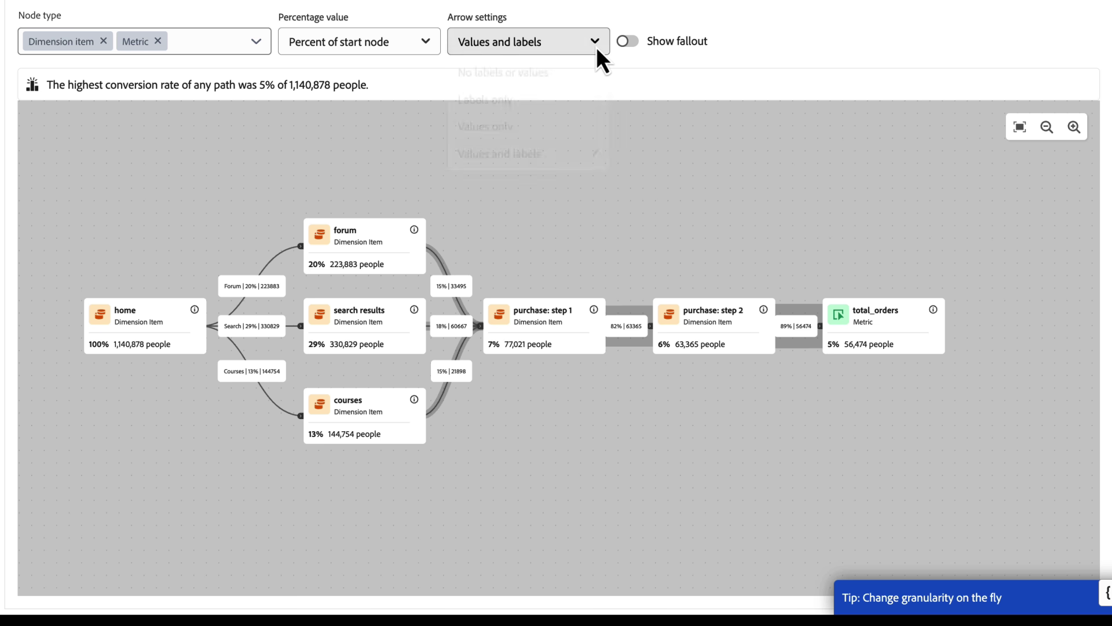
click(566, 103)
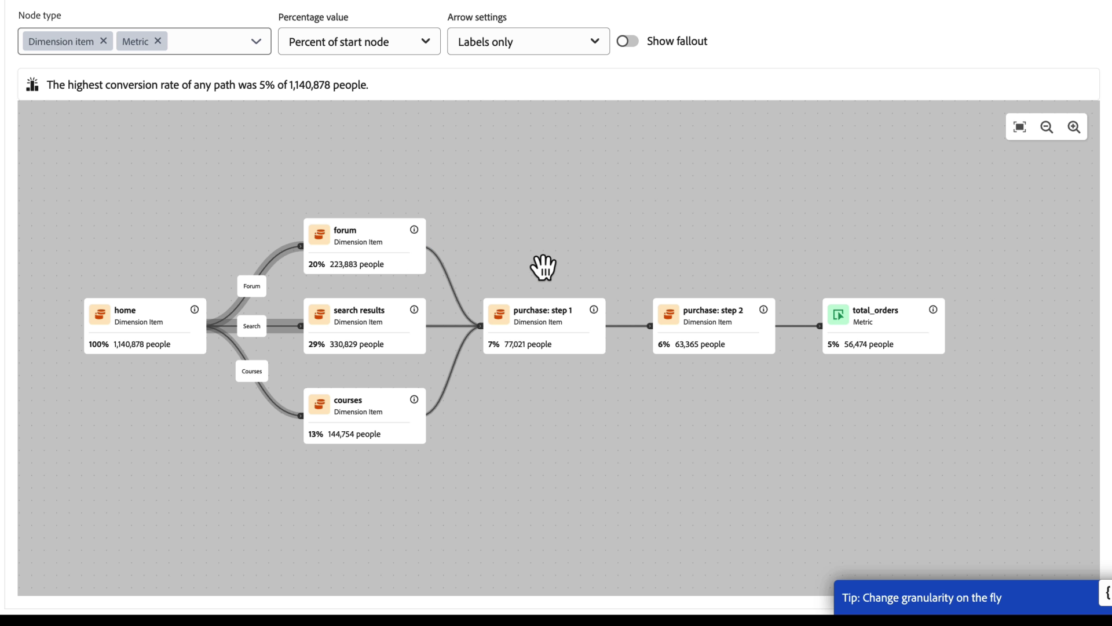
drag(465, 239, 513, 231)
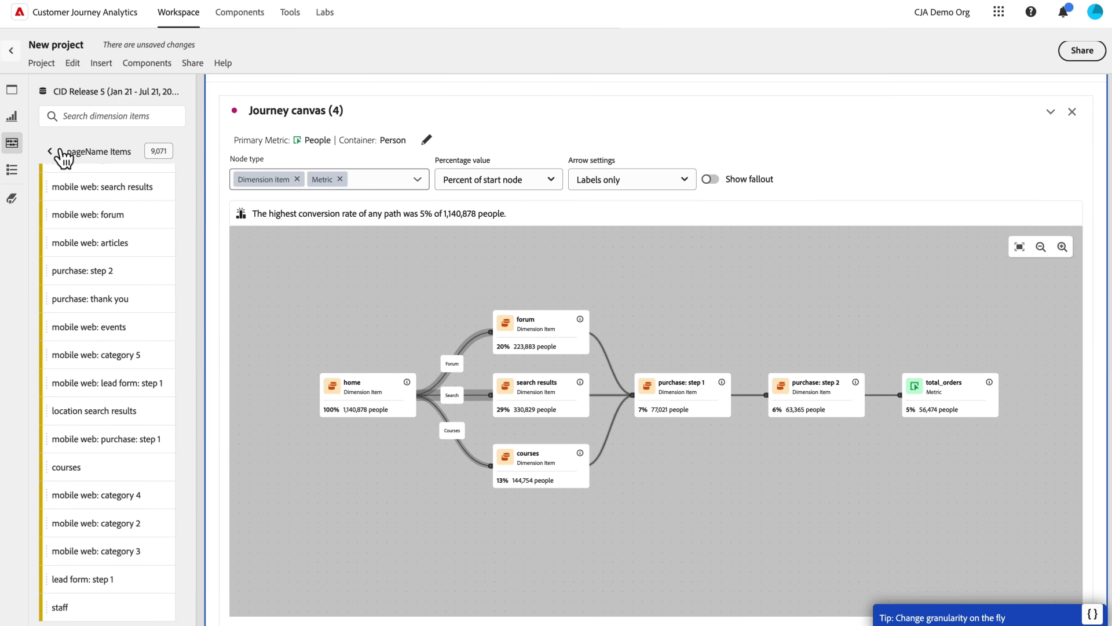
click(54, 151)
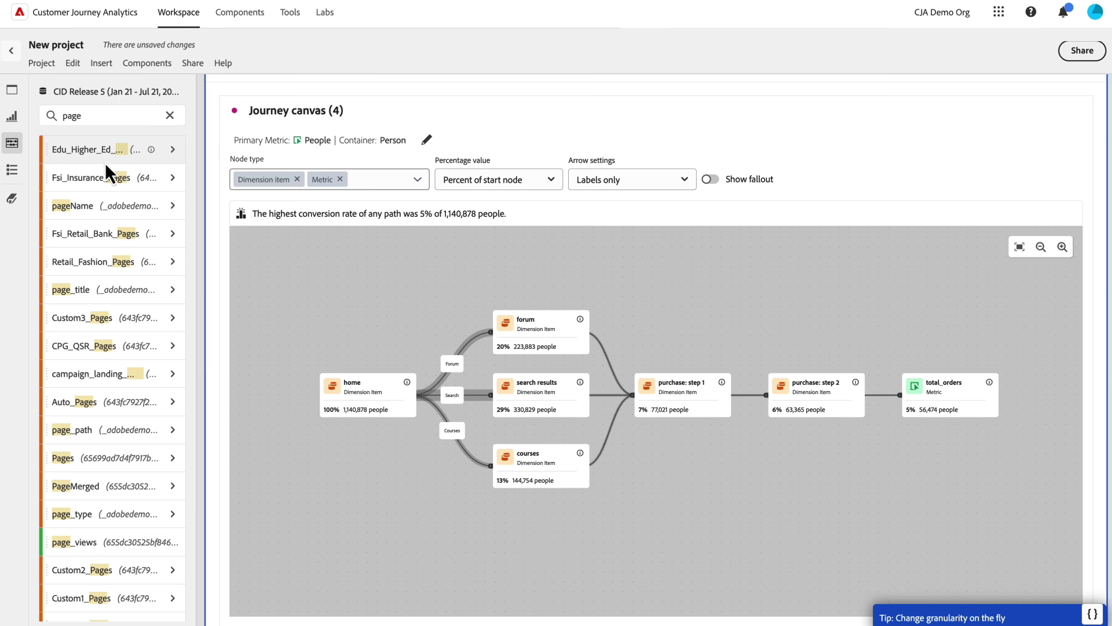
- Search components for 'prod' and drop ProductID onto total_orders, led by prd1026 at 8%
click(170, 115)
text(pr)
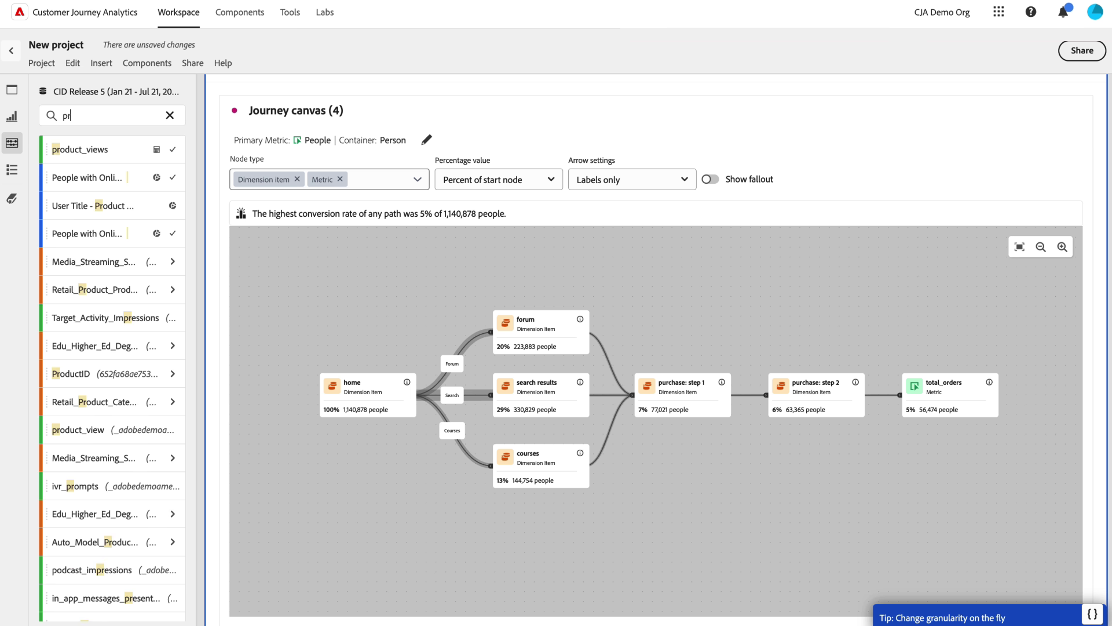
text(od)
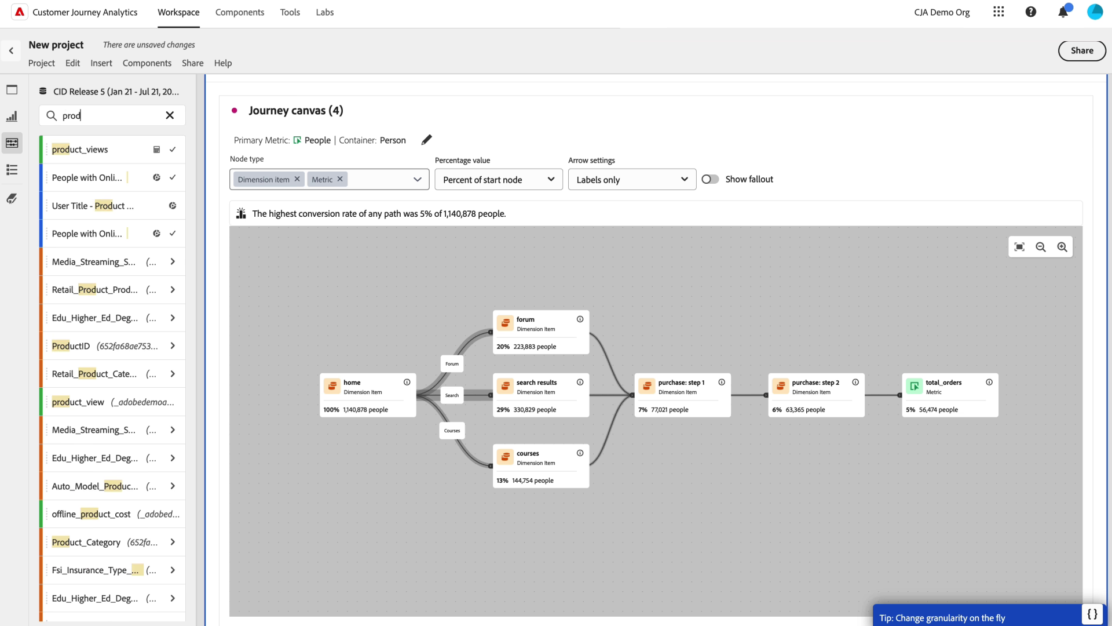
drag(785, 307, 689, 307)
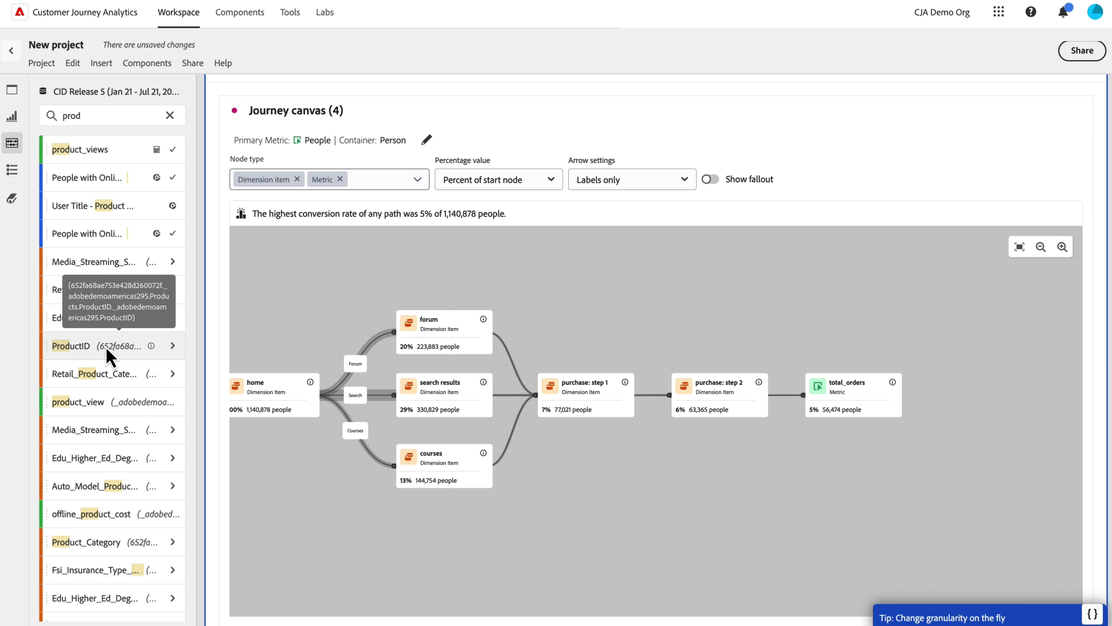
drag(105, 346, 825, 394)
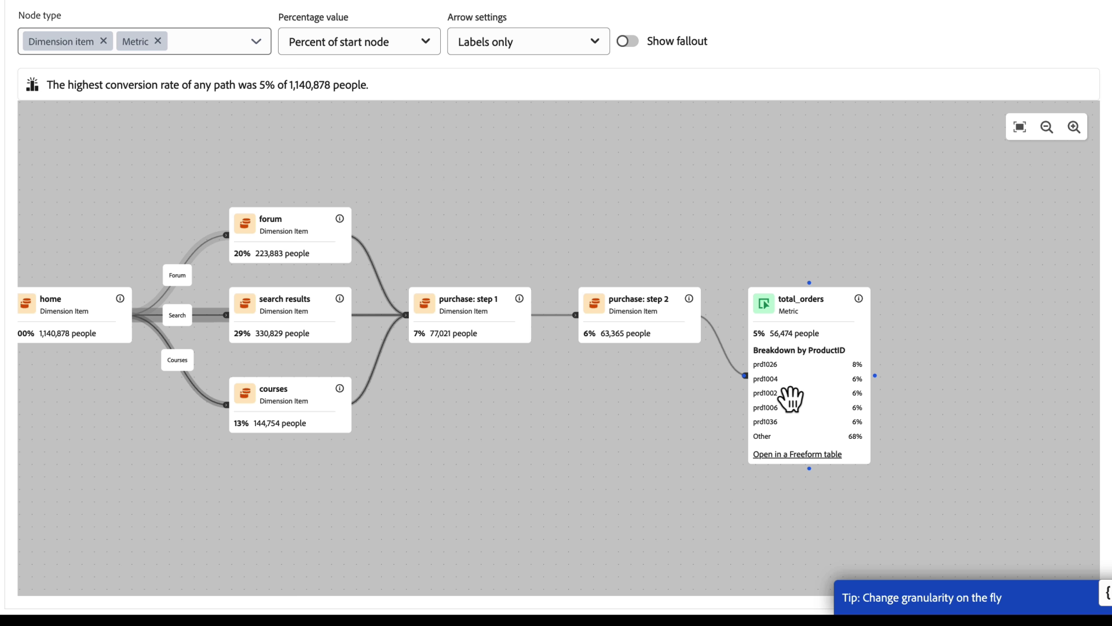
- Open the total_orders ProductID breakdown as a freeform table and scroll through its 50 products
click(783, 456)
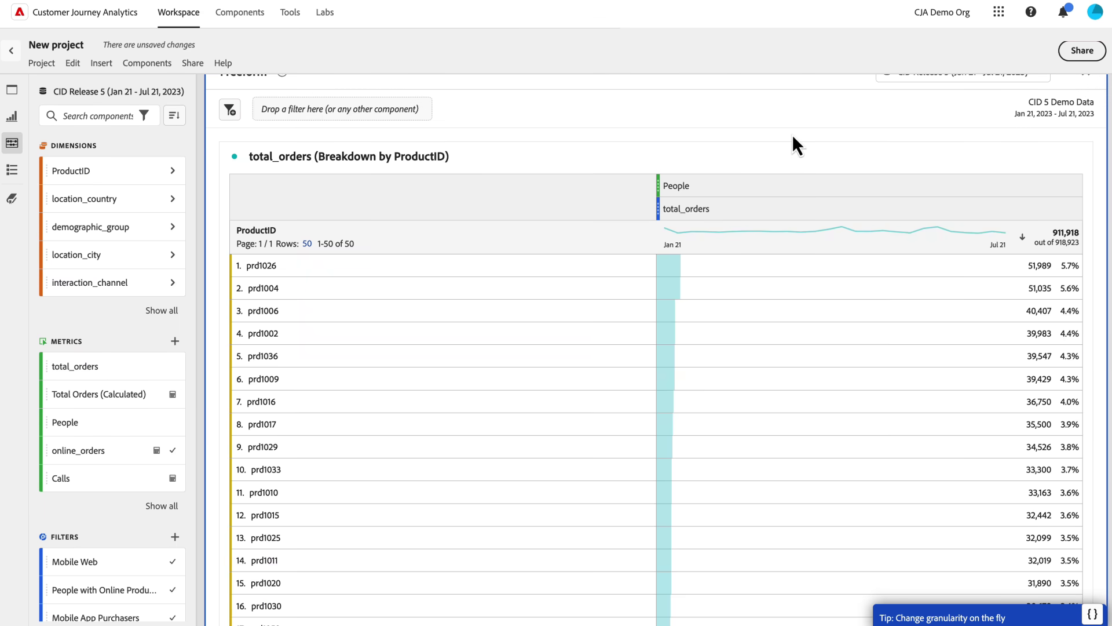
scroll(791, 134, down, 3)
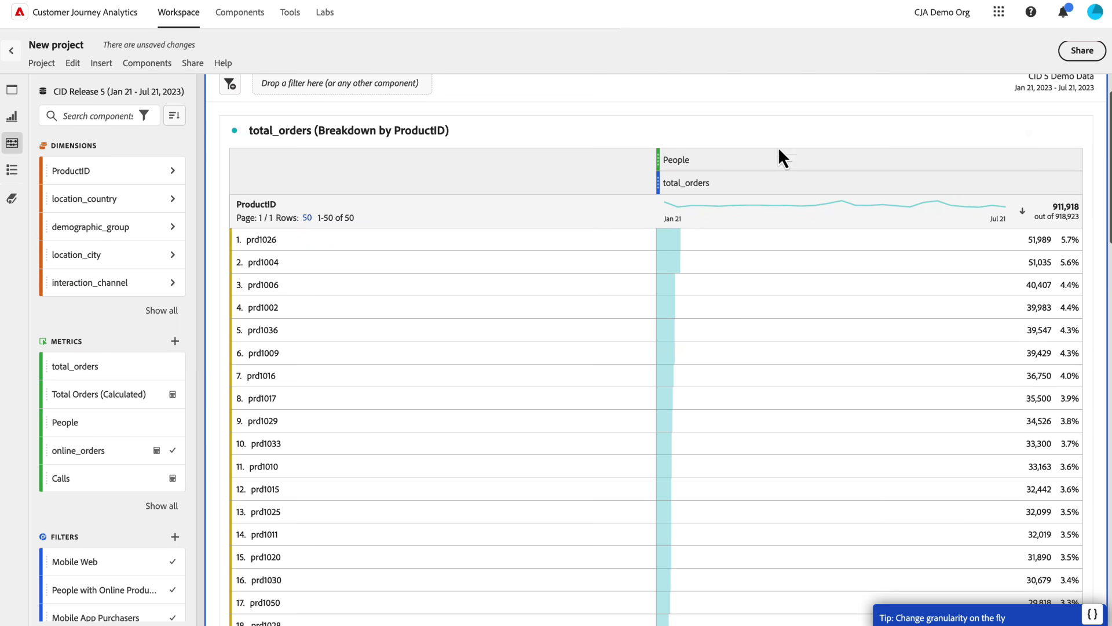
scroll(727, 216, down, 5)
scroll(727, 215, up, 5)
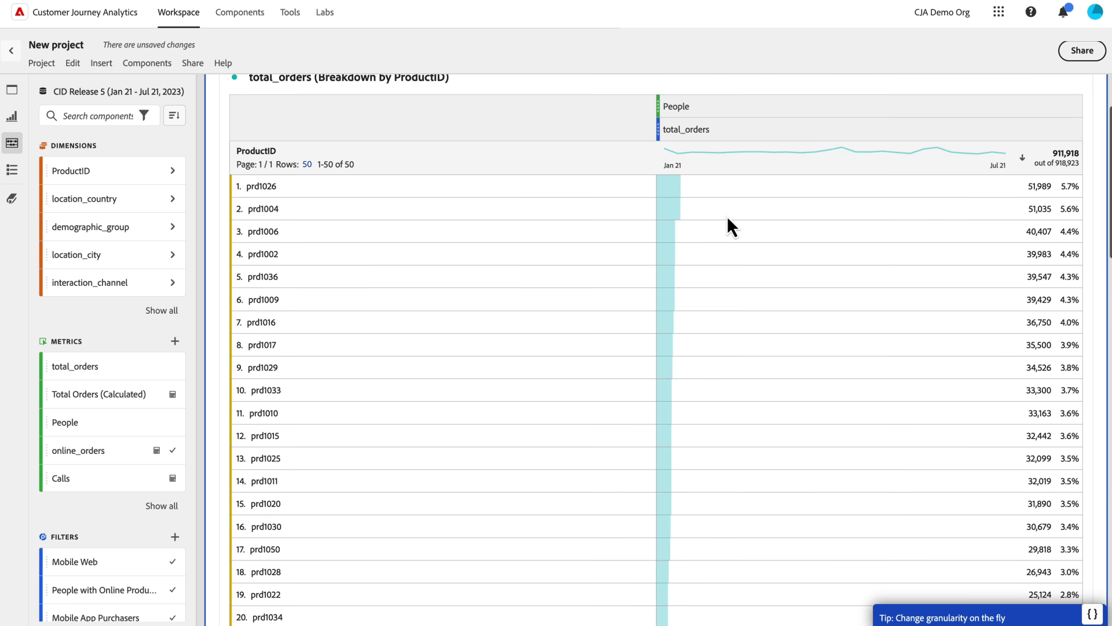
scroll(727, 215, down, 6)
scroll(728, 218, down, 15)
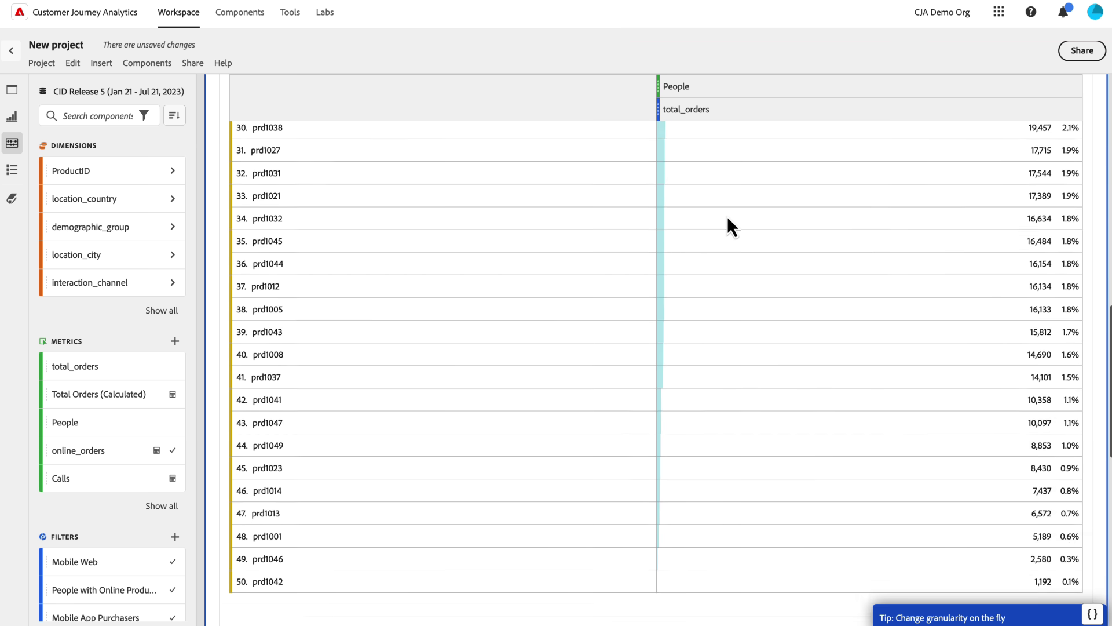
scroll(727, 216, down, 3)
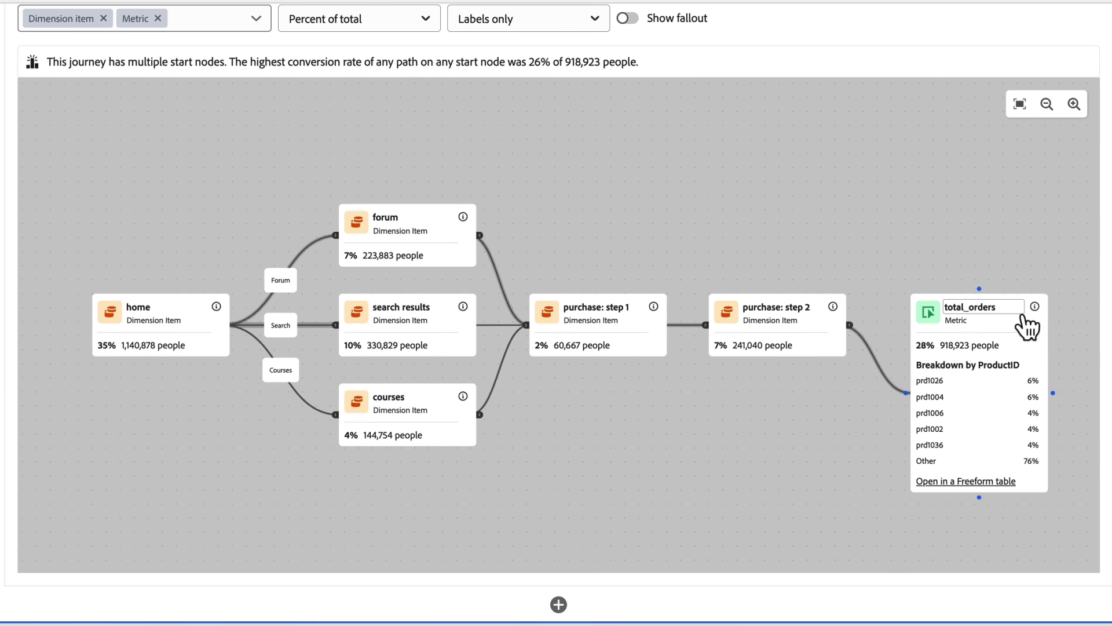
- Remove the ProductID breakdown from the total_orders node
right_click(1038, 337)
scroll(992, 138, down, 1)
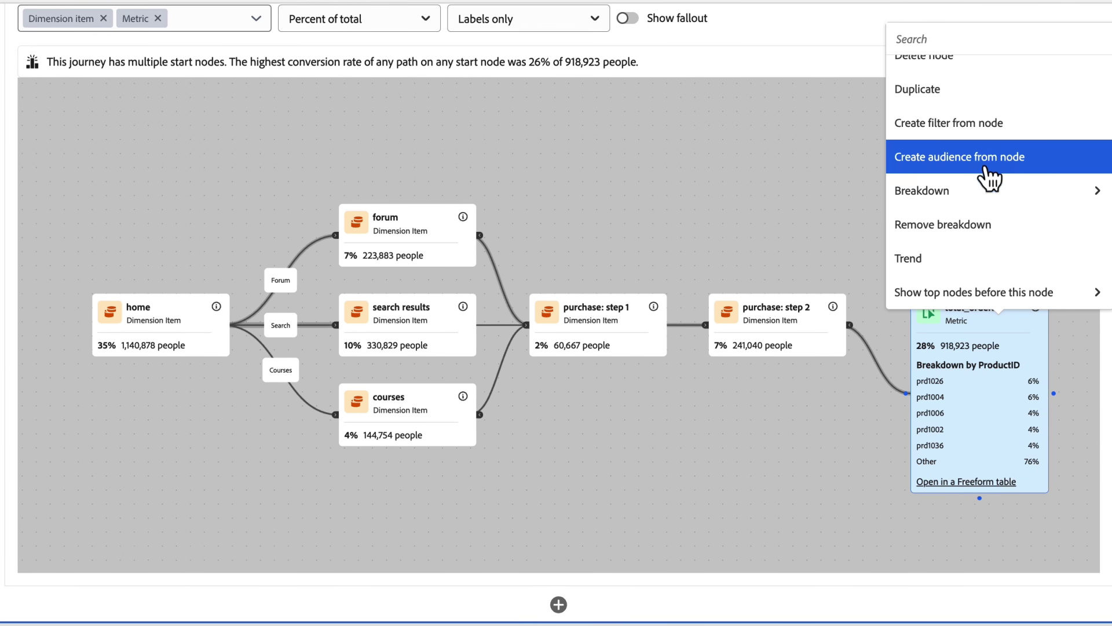
click(972, 226)
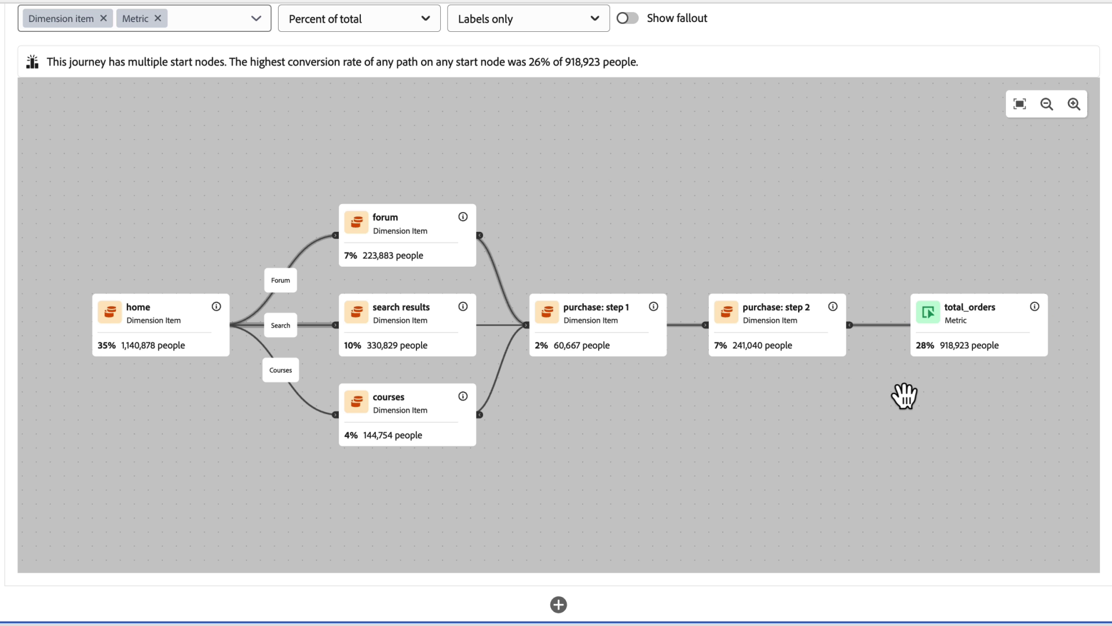
- Browse the purchase: step 2 node's options, including top following nodes, then close without changes
right_click(825, 345)
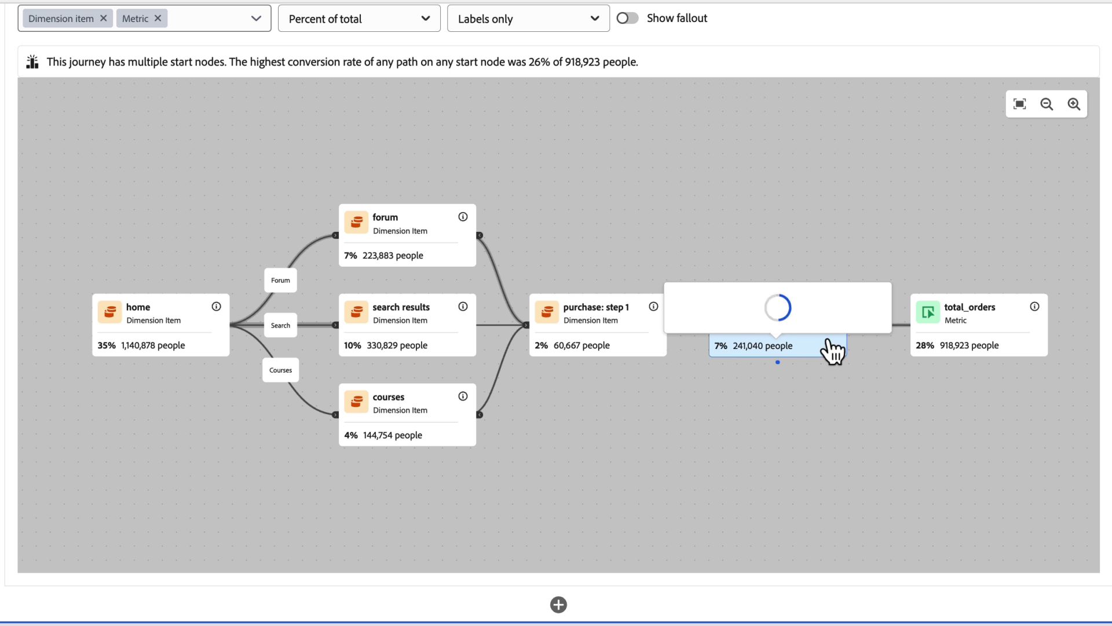
scroll(812, 216, up, 1)
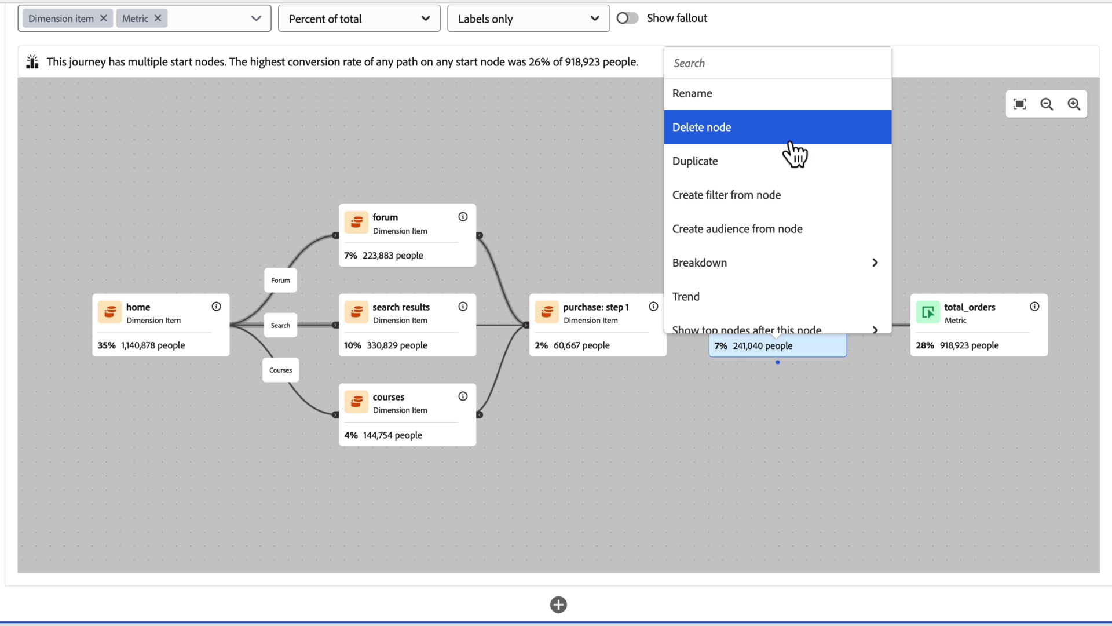
scroll(794, 173, up, 1)
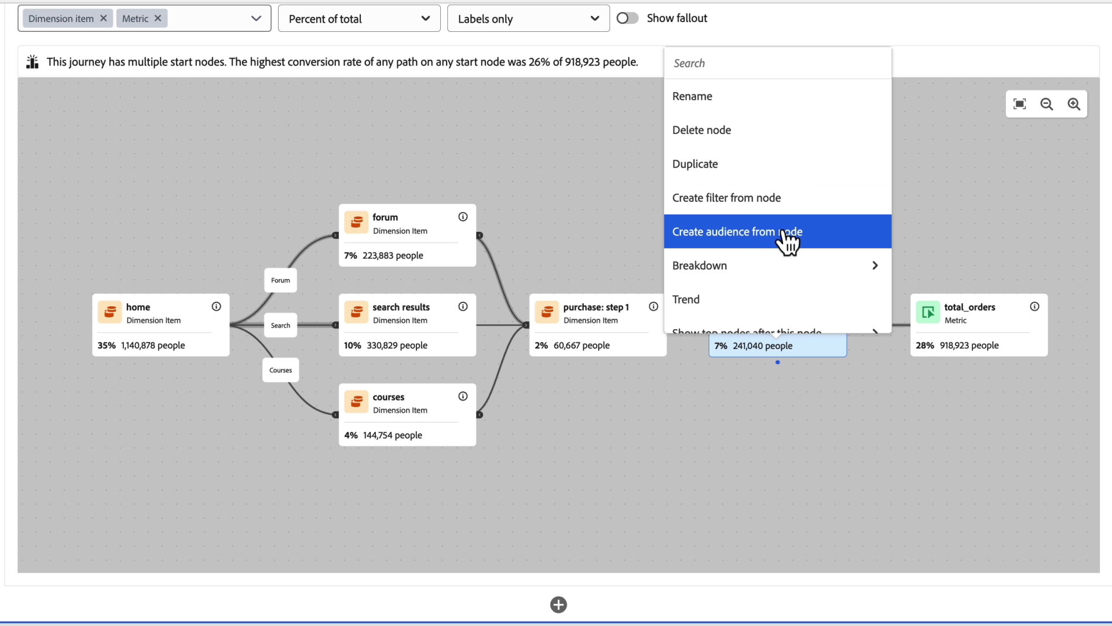
scroll(786, 255, down, 2)
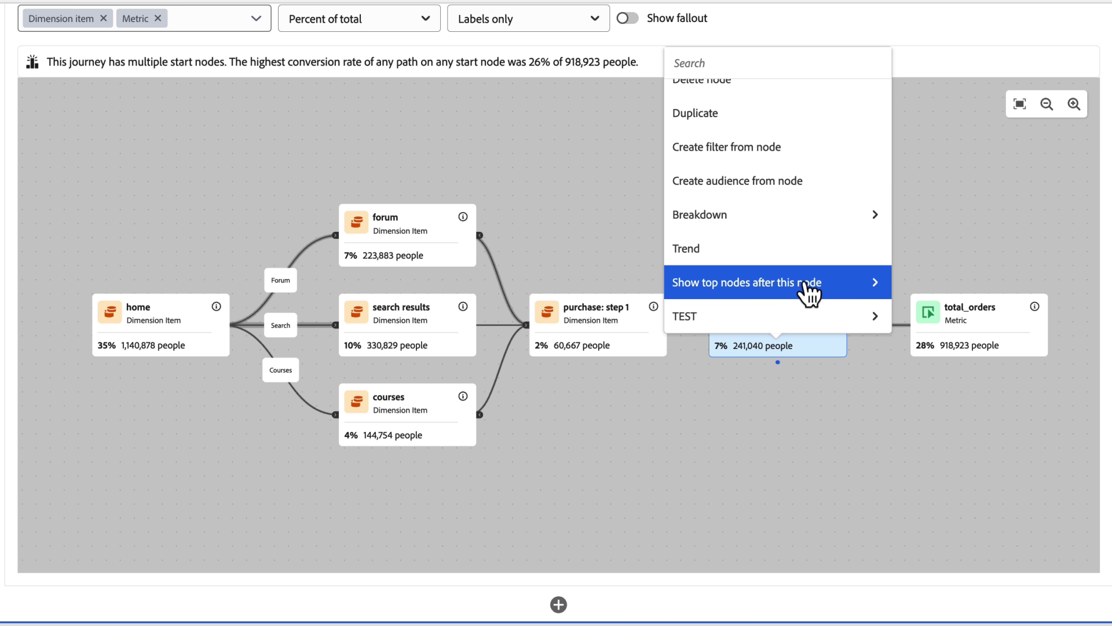
scroll(834, 293, up, 1)
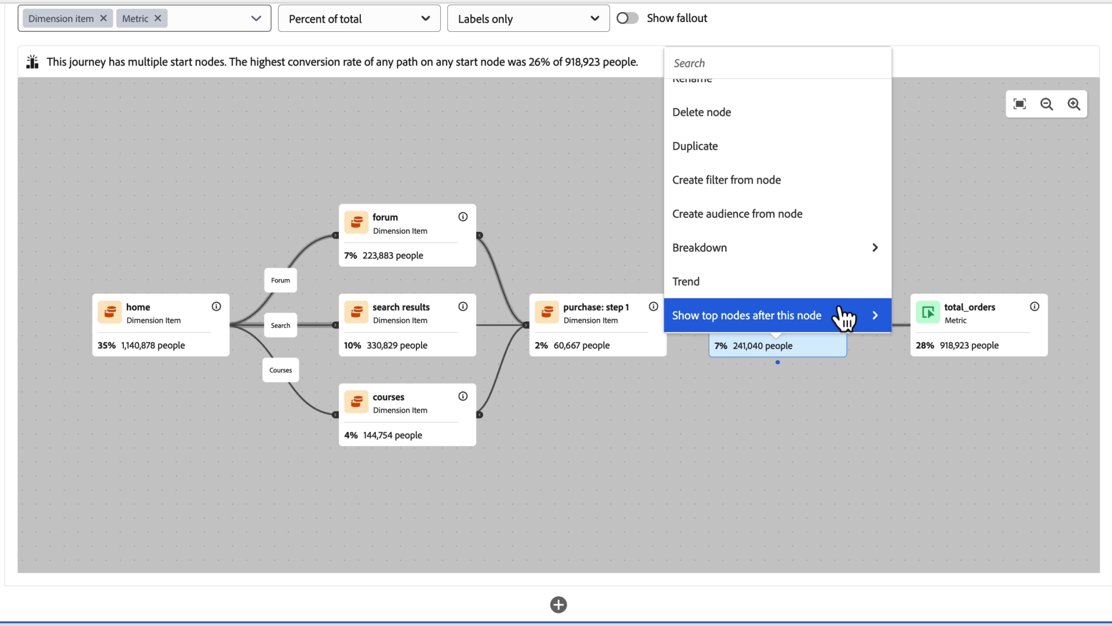
click(863, 316)
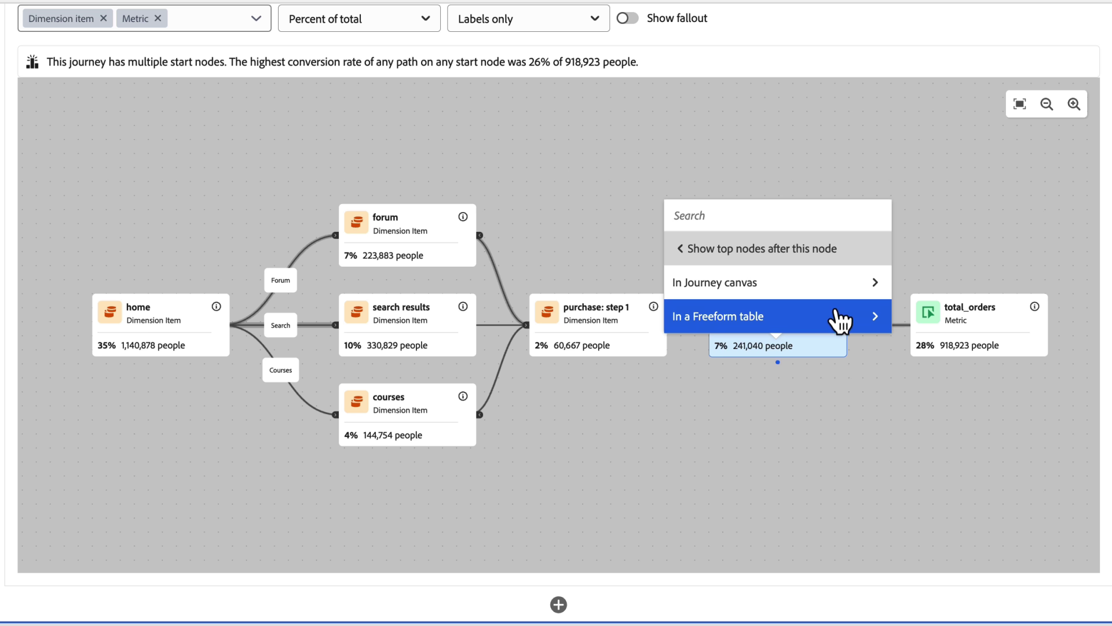
click(845, 168)
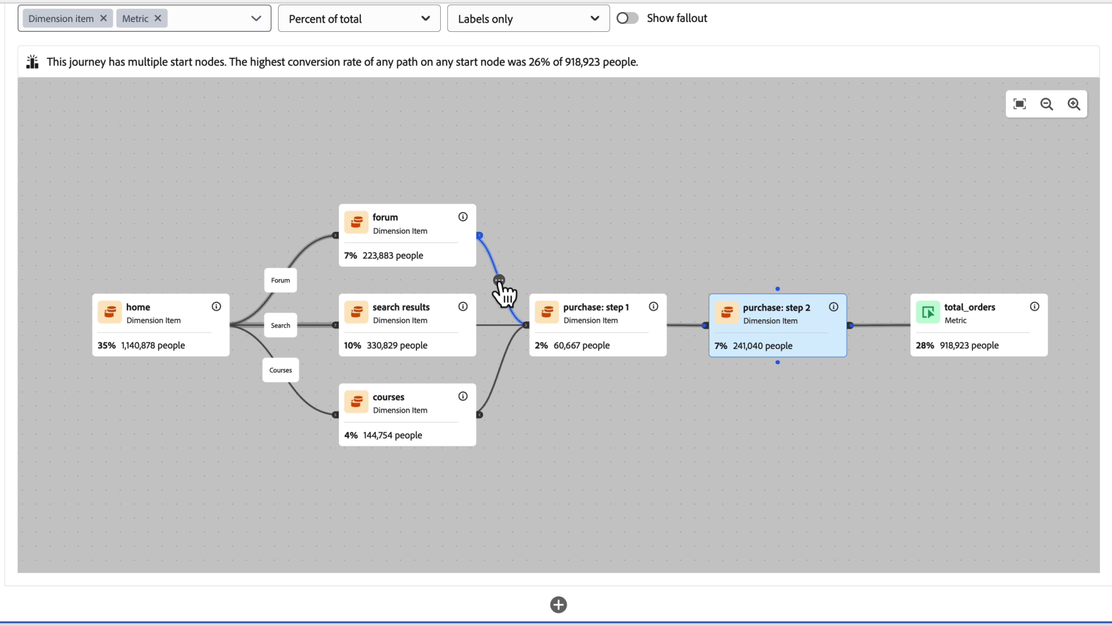
click(499, 281)
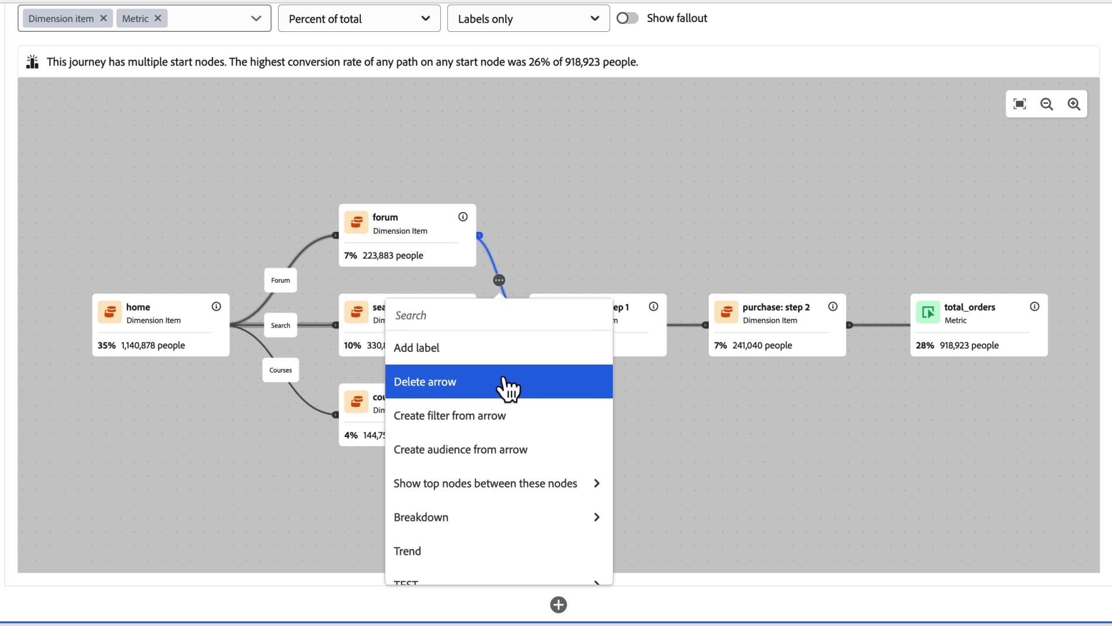
scroll(503, 384, down, 1)
scroll(504, 398, up, 2)
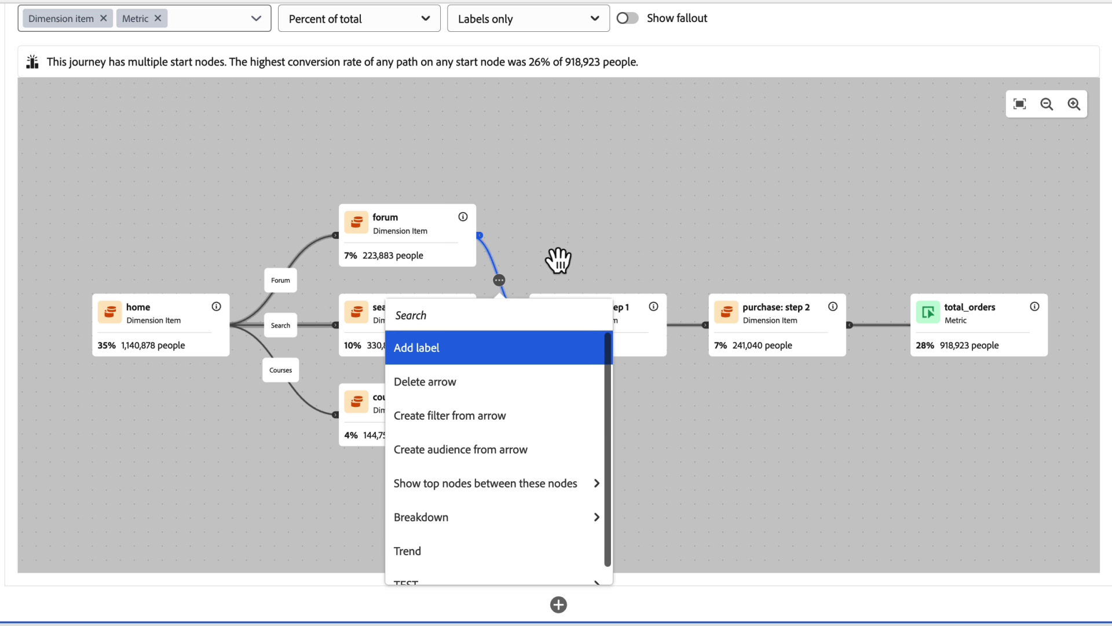
click(551, 242)
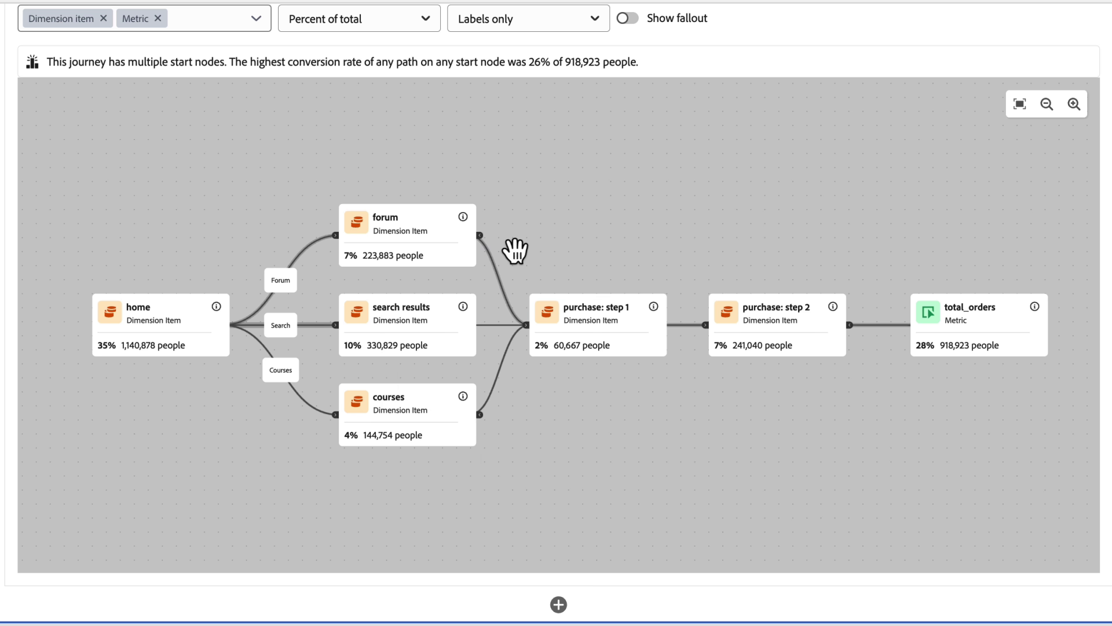
drag(204, 219, 292, 197)
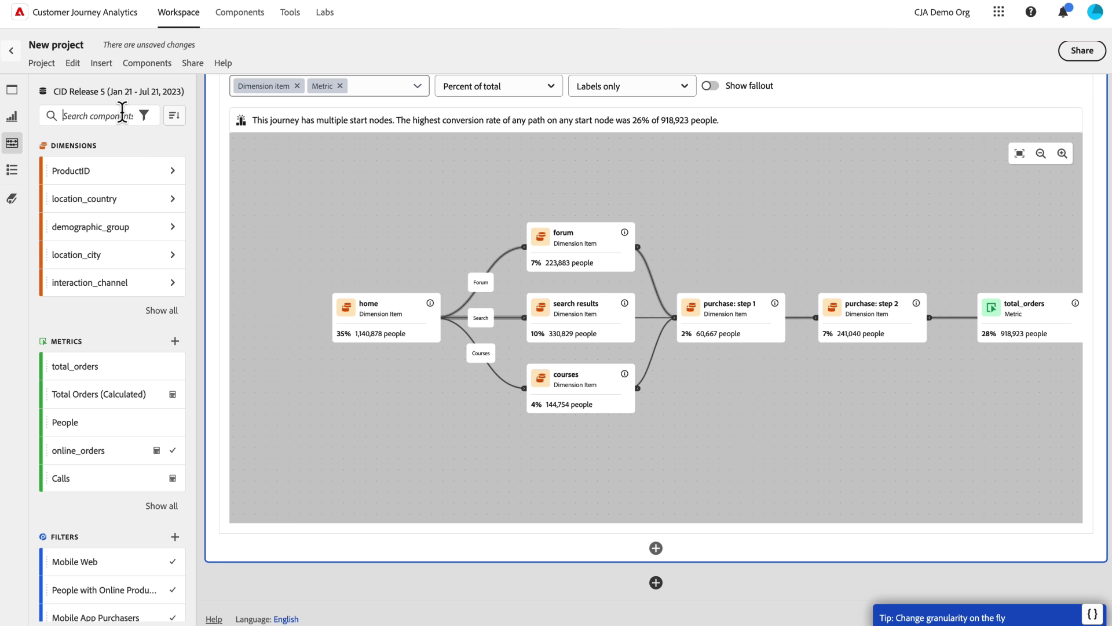
- Add the 'mobile web: home' pageName value as a node below the purchase steps, feeding total_orders
text(page)
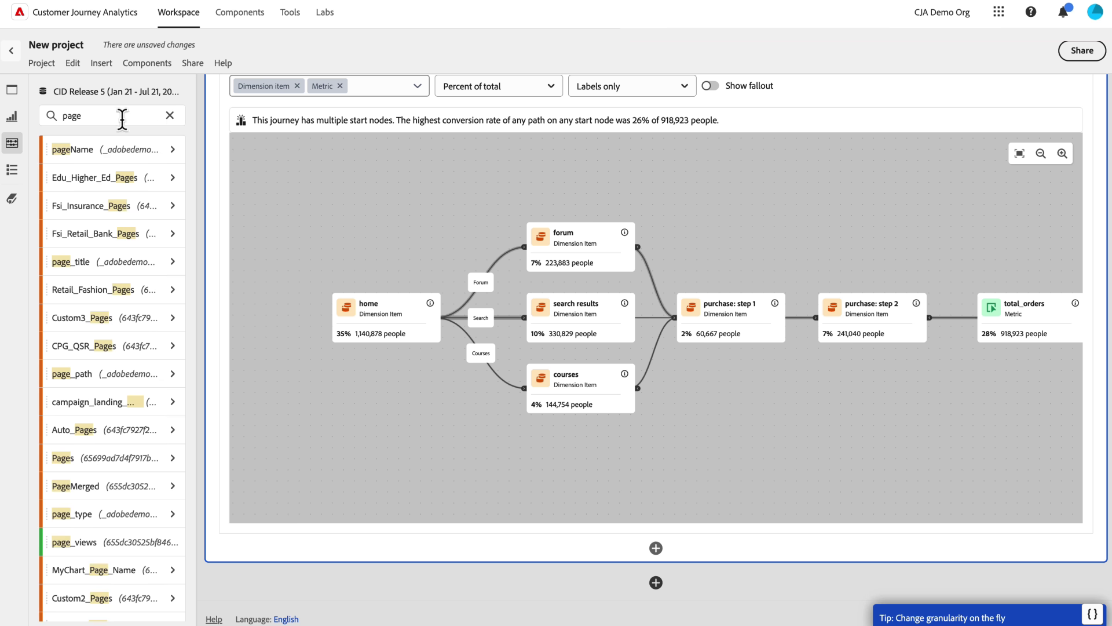
click(173, 152)
scroll(382, 185, right, 2)
scroll(383, 186, down, 1)
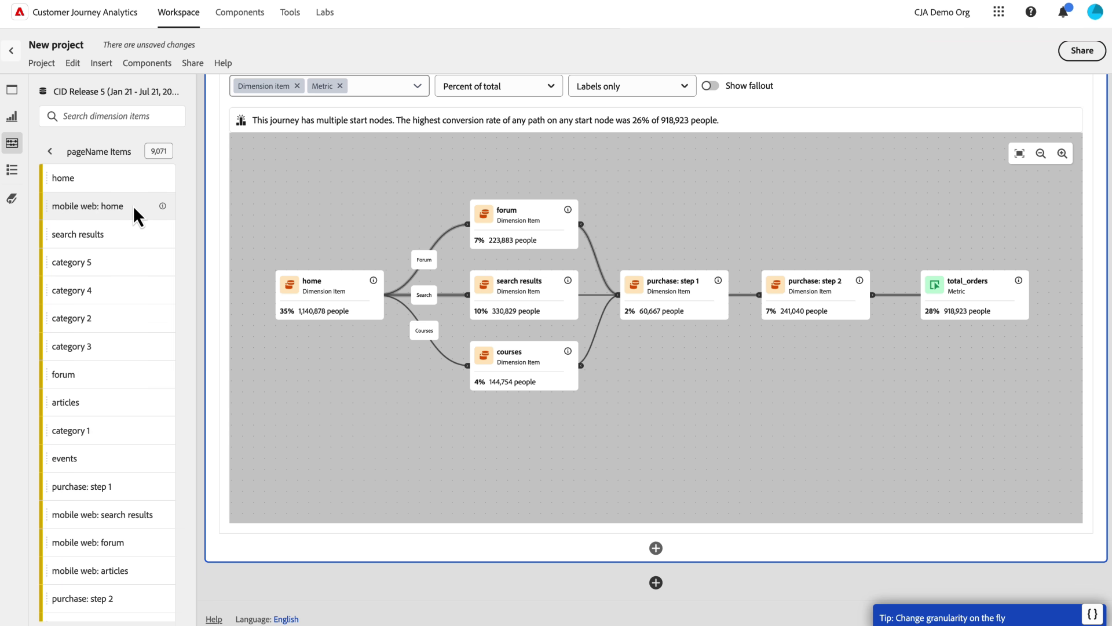
drag(134, 206, 798, 383)
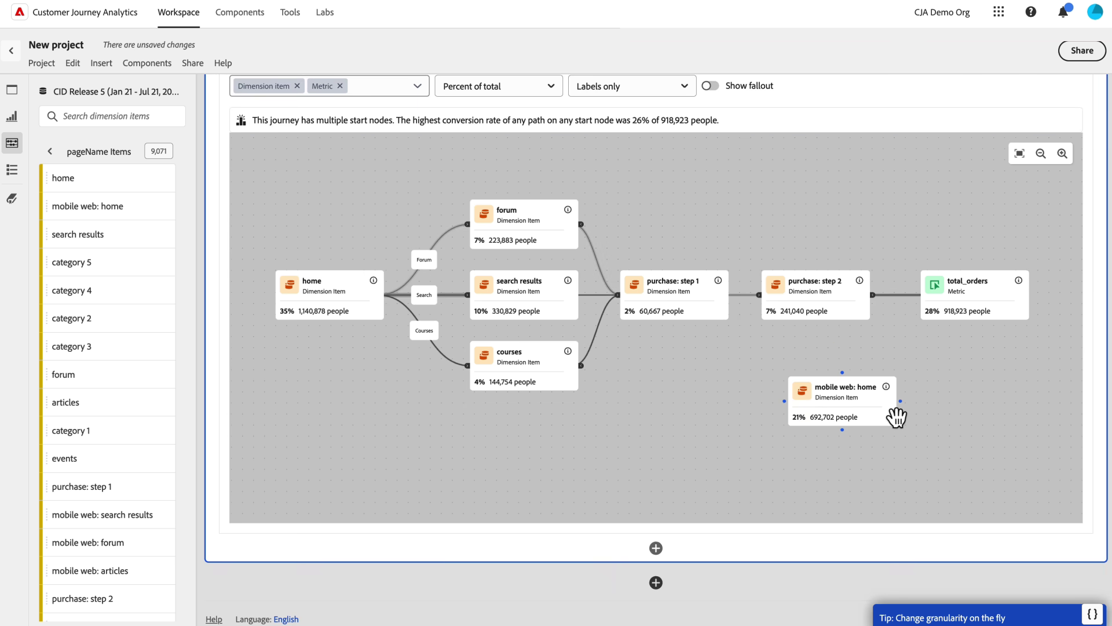
drag(896, 416, 931, 305)
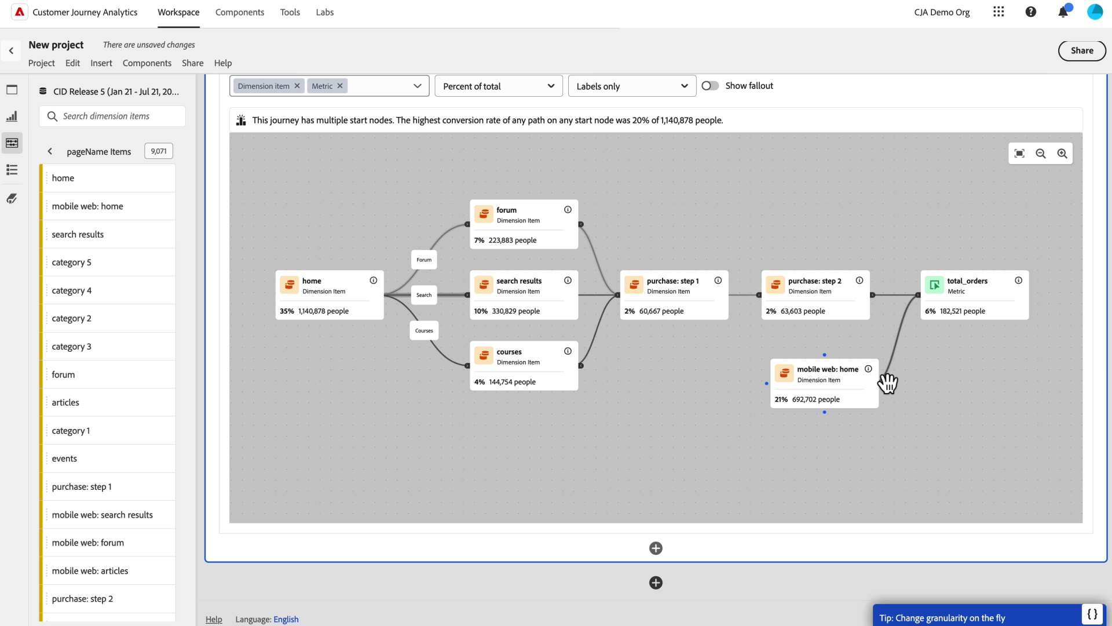
drag(739, 378, 789, 384)
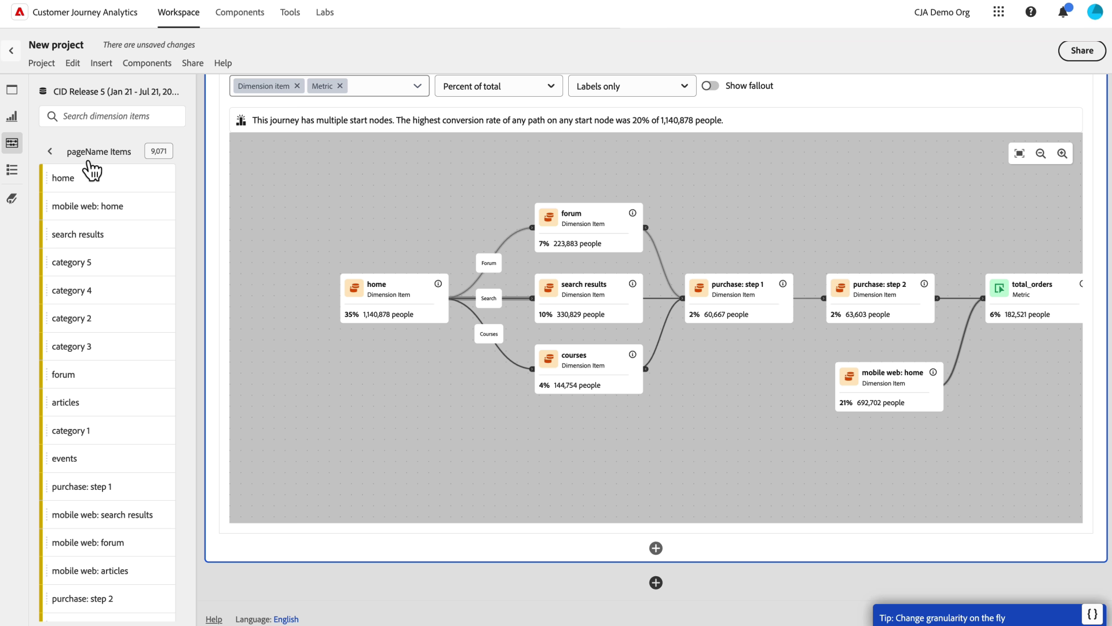
- Search 'count' and place USA, Greece and Serbia location_country nodes in a column left of home
click(51, 152)
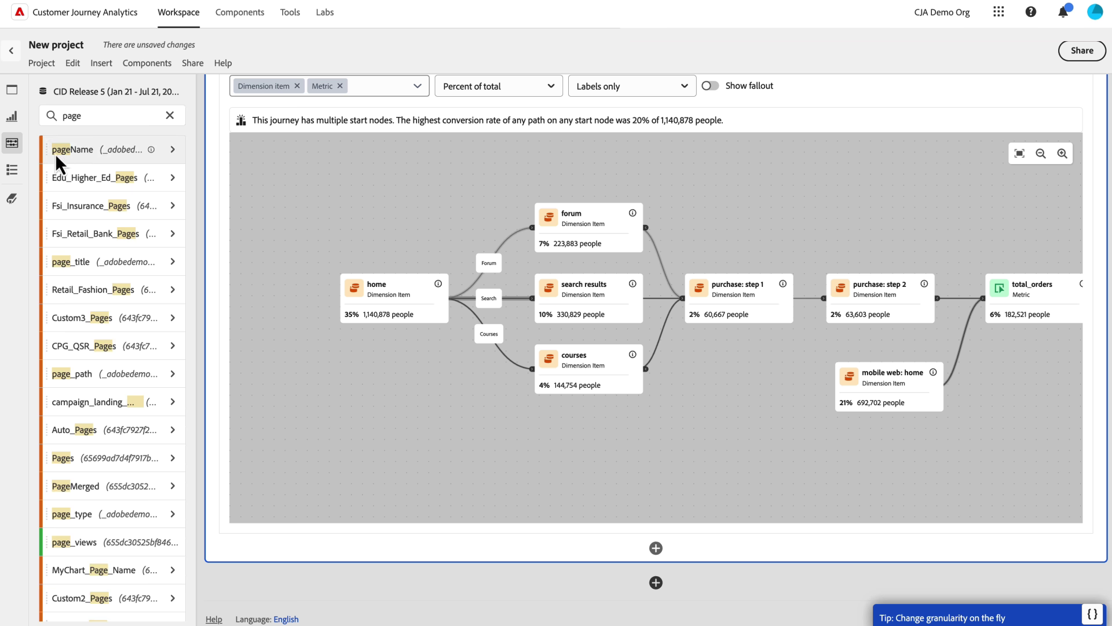
click(174, 117)
text(count)
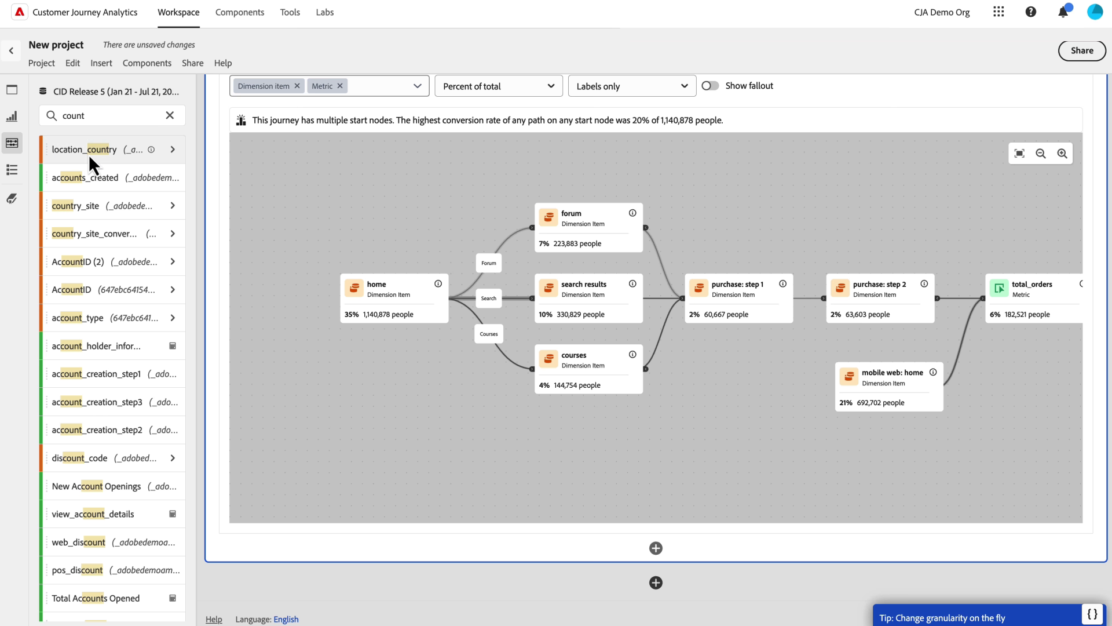
drag(88, 158, 247, 269)
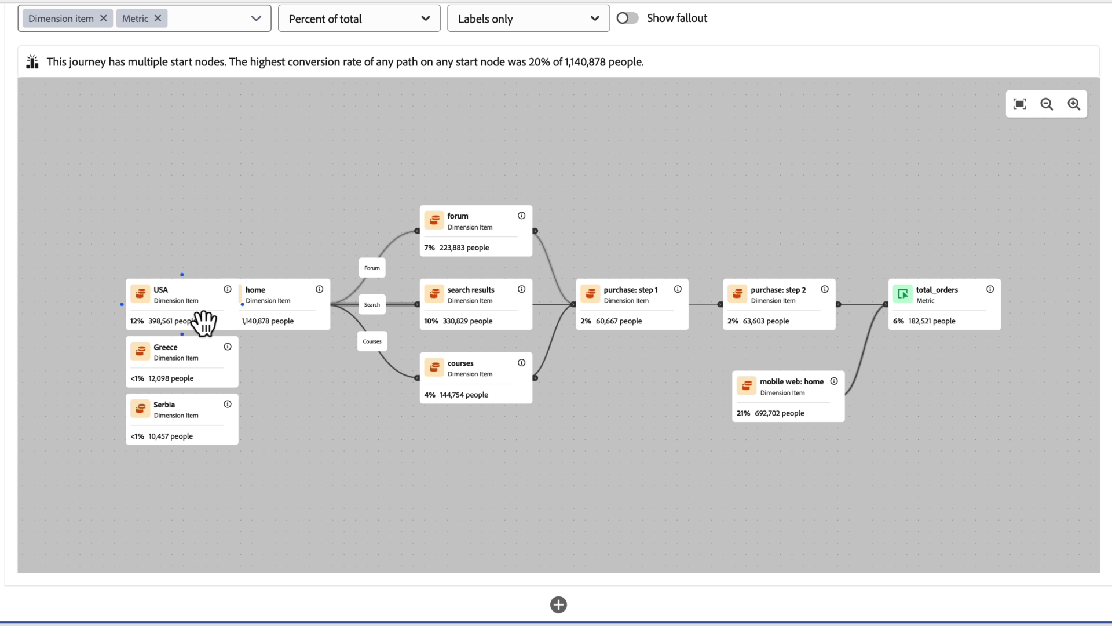
drag(204, 323, 139, 259)
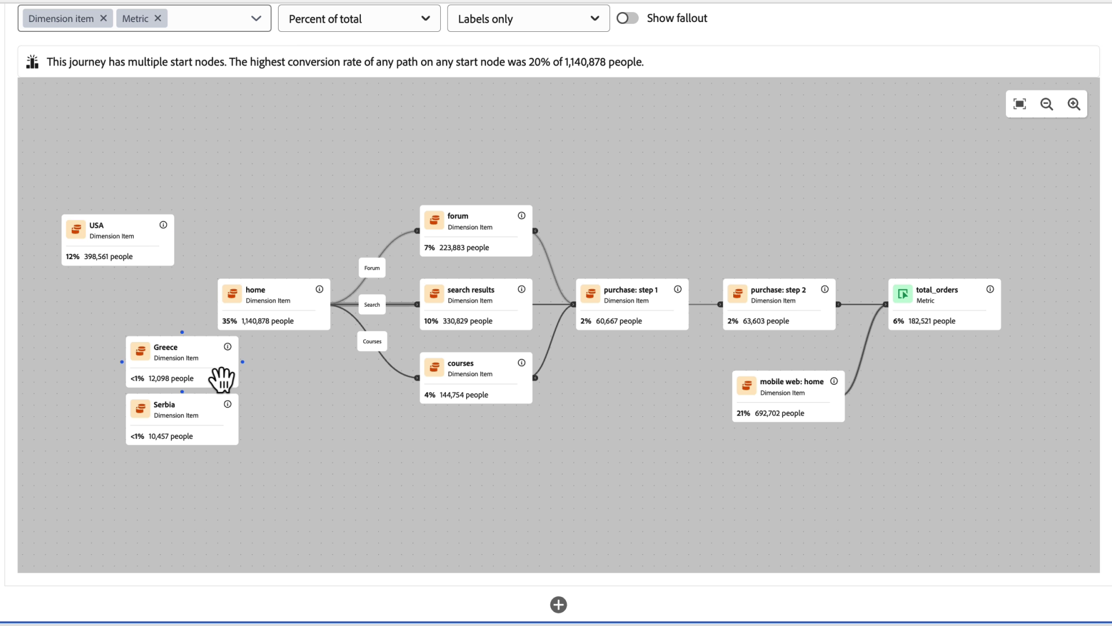
drag(203, 377, 155, 334)
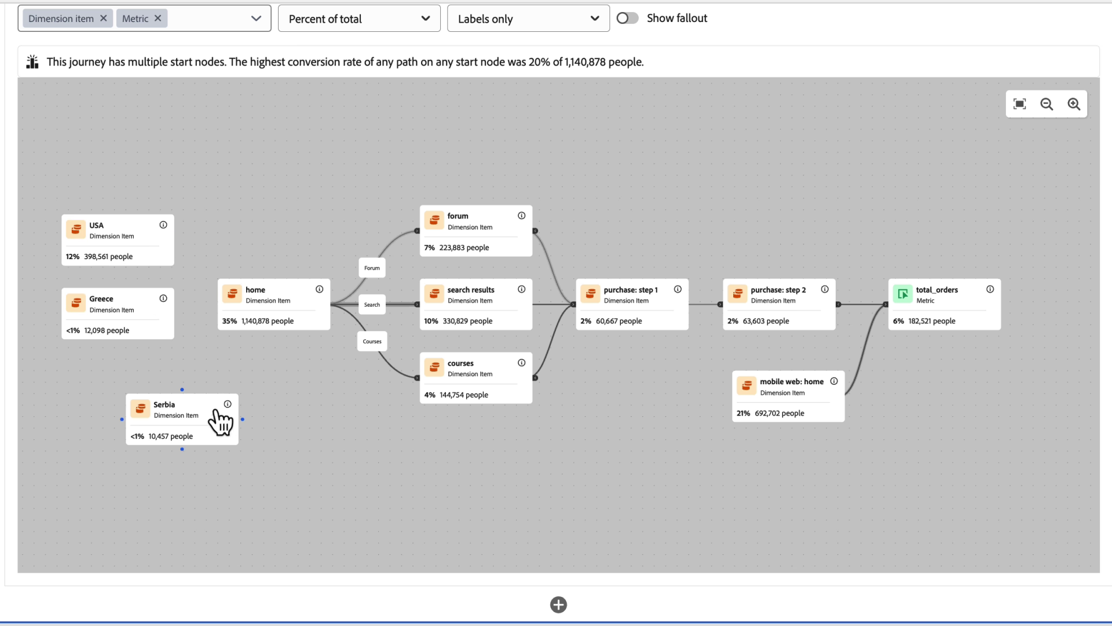
drag(218, 422, 224, 322)
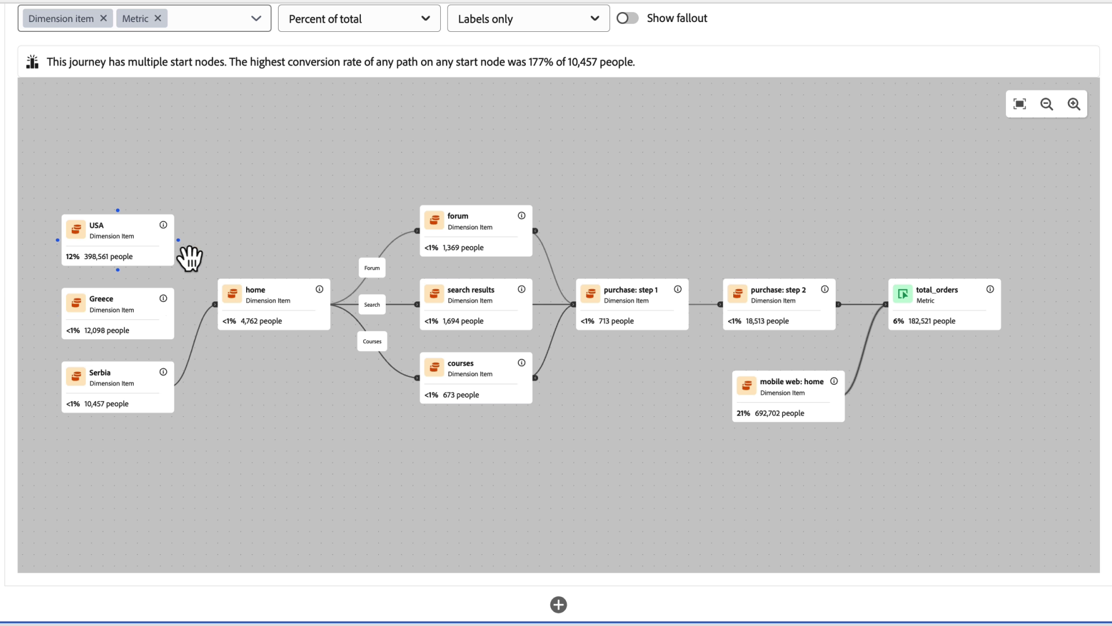
- Connect USA and Greece into home and align the USA node with the other countries
click(169, 249)
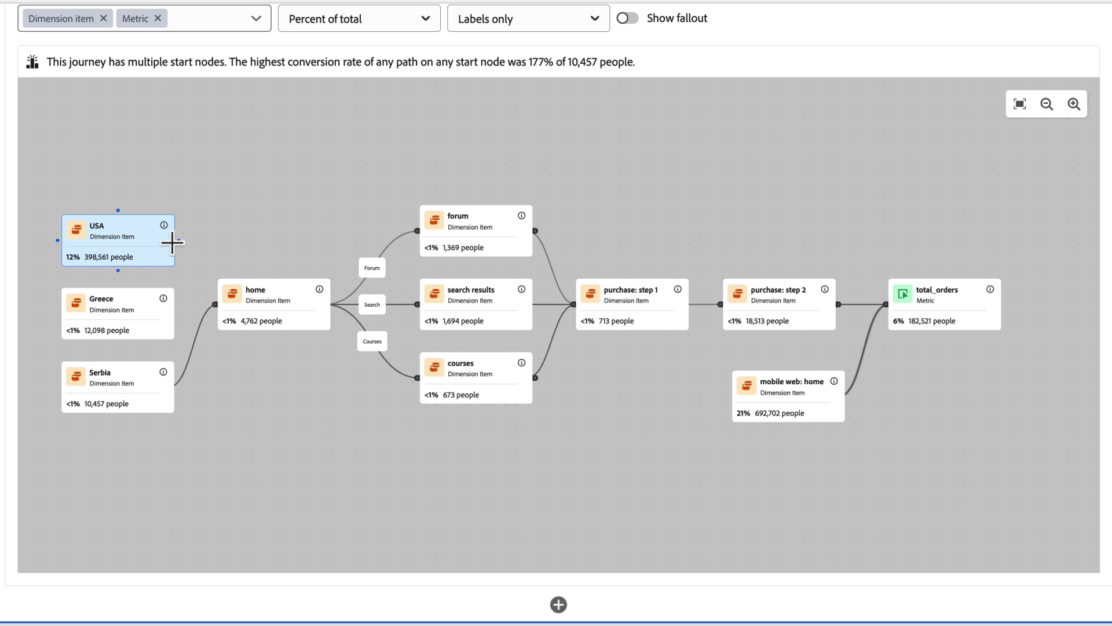
drag(179, 239, 170, 305)
drag(168, 264, 166, 253)
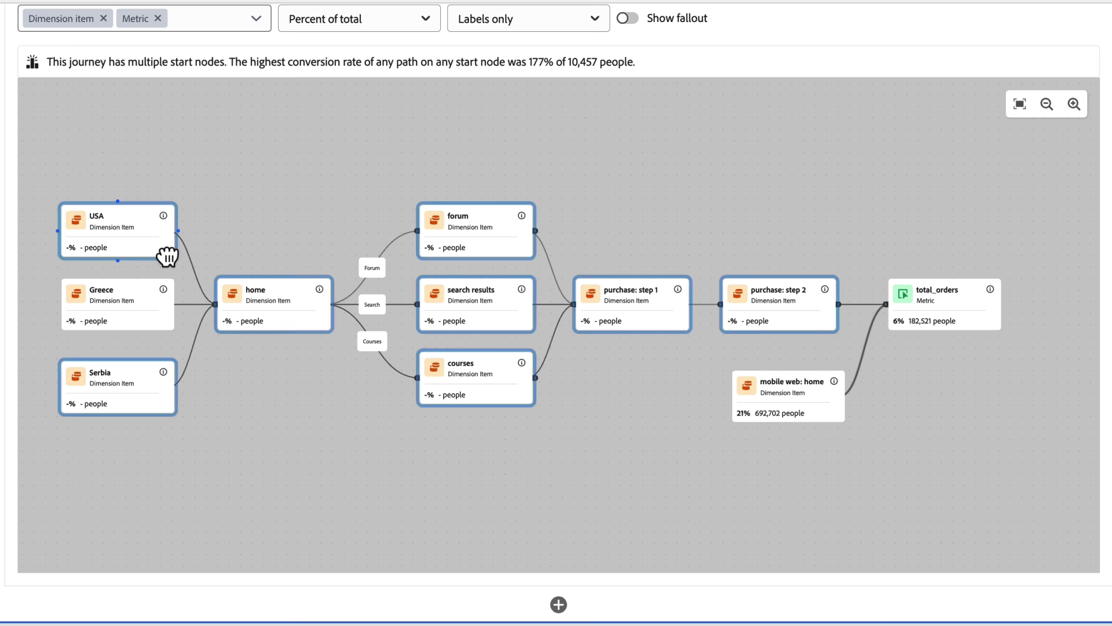
click(161, 397)
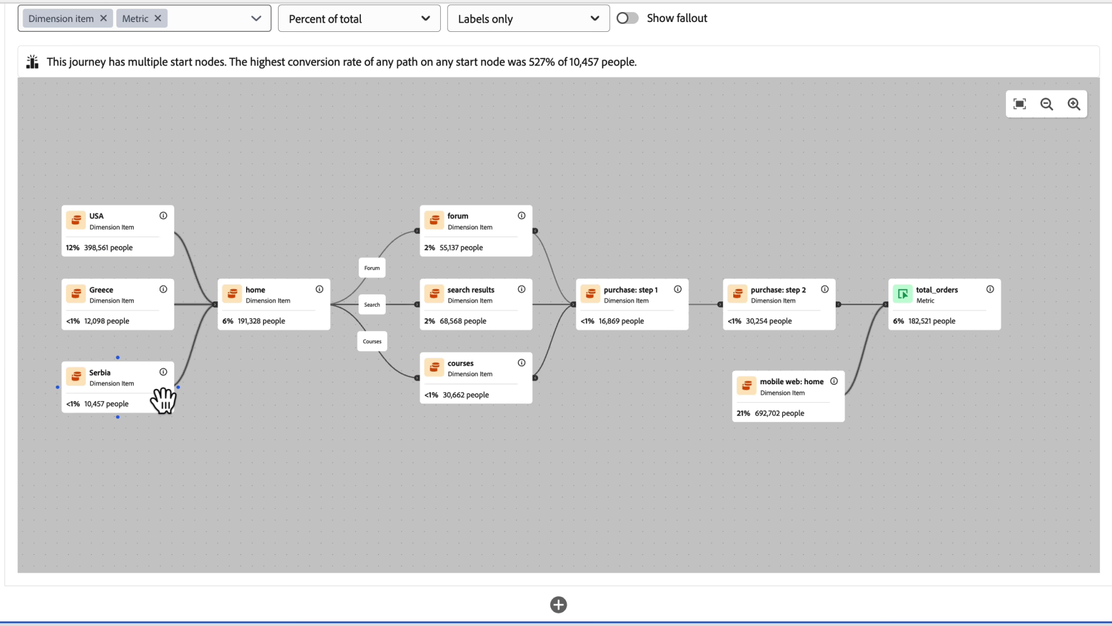
click(608, 293)
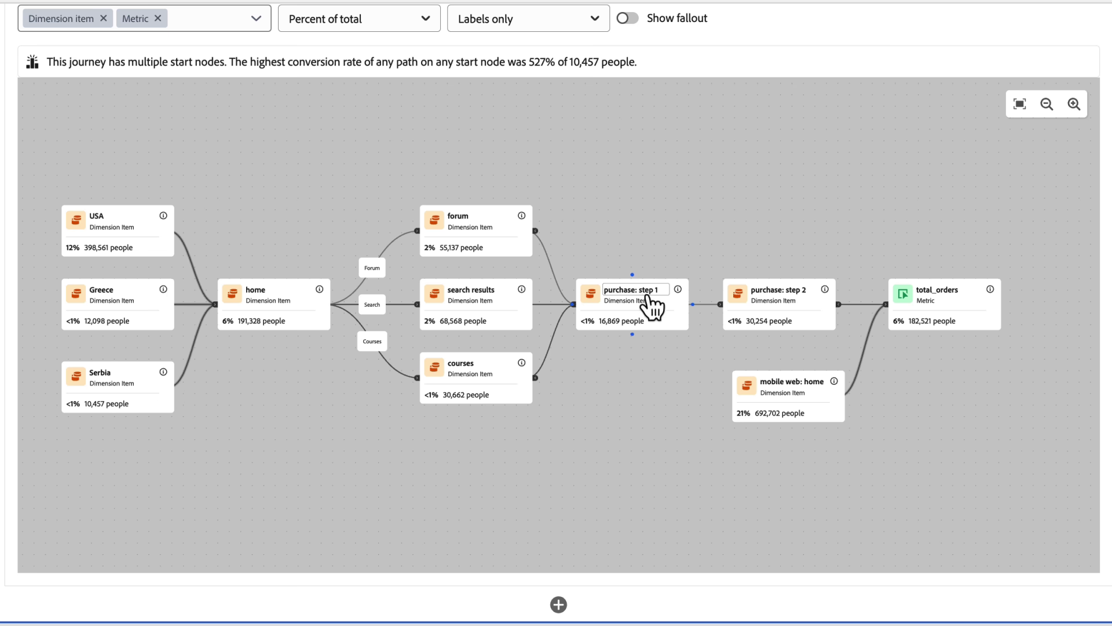
click(814, 400)
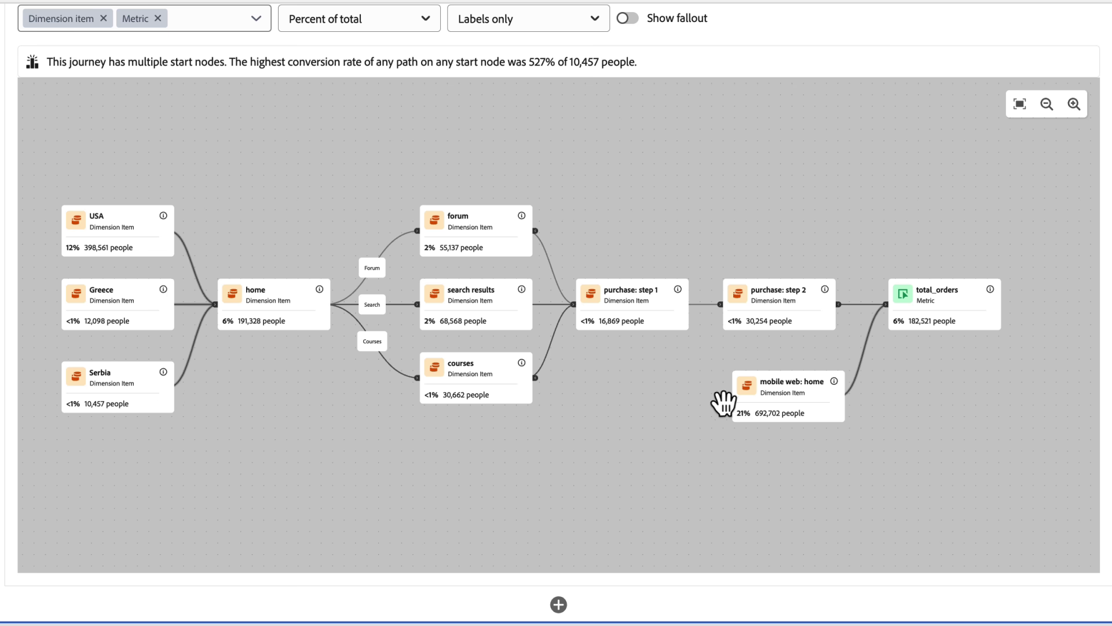